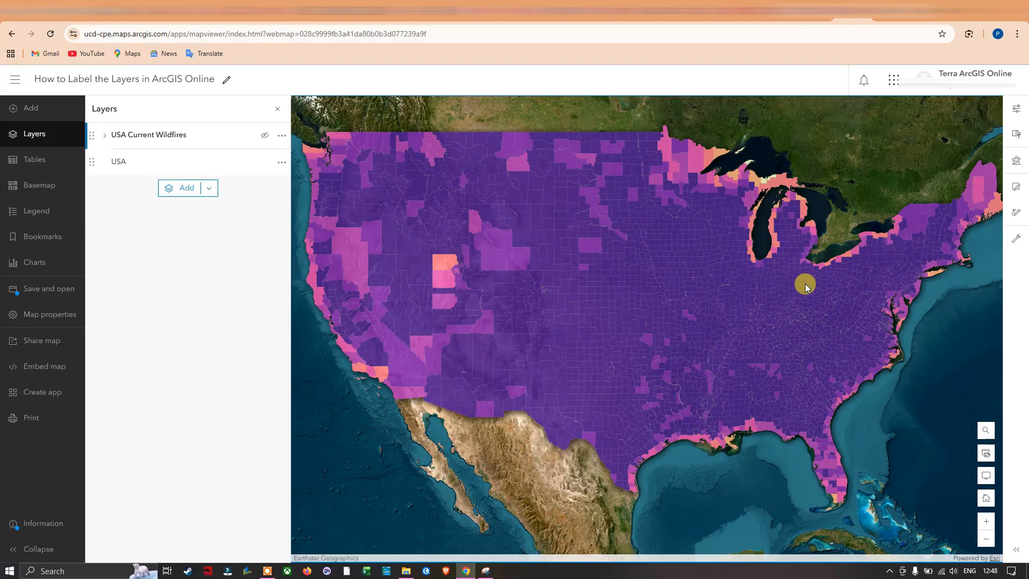
Open the label settings of the USA layer and add a label class
{"action": "left_click", "coordinate": [1015, 112]}
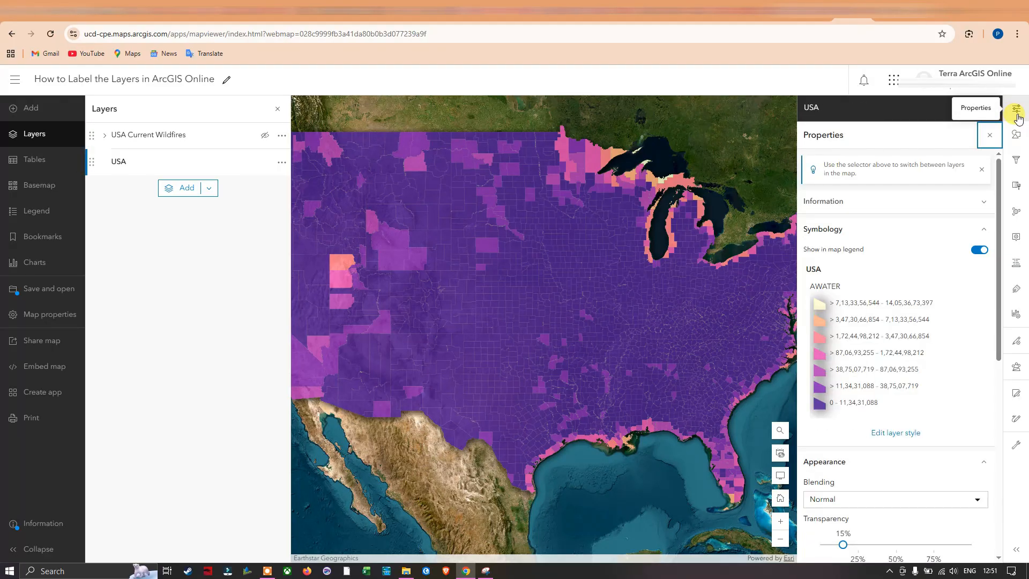
{"action": "left_click", "coordinate": [1018, 116]}
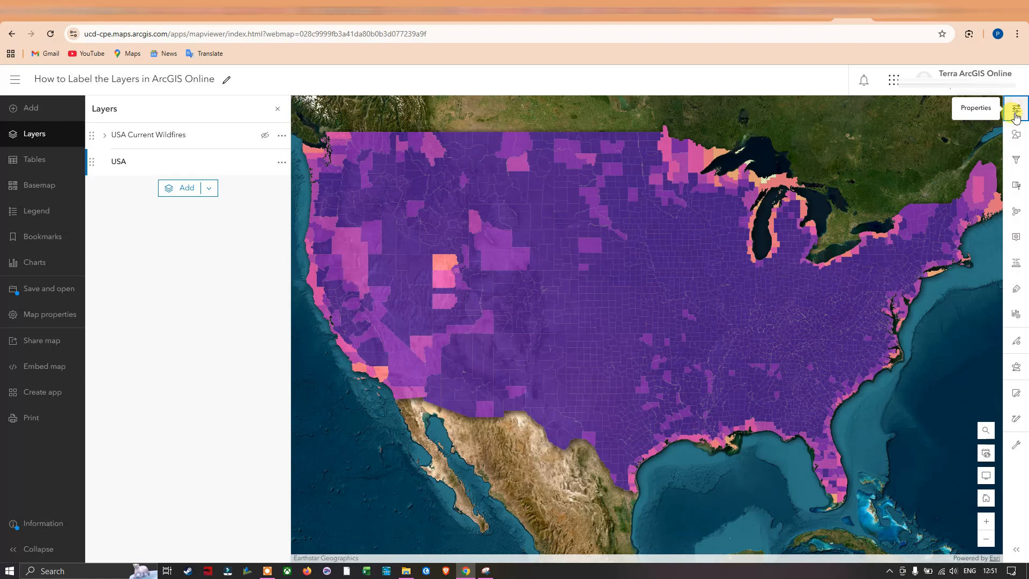
{"action": "left_click", "coordinate": [1017, 291]}
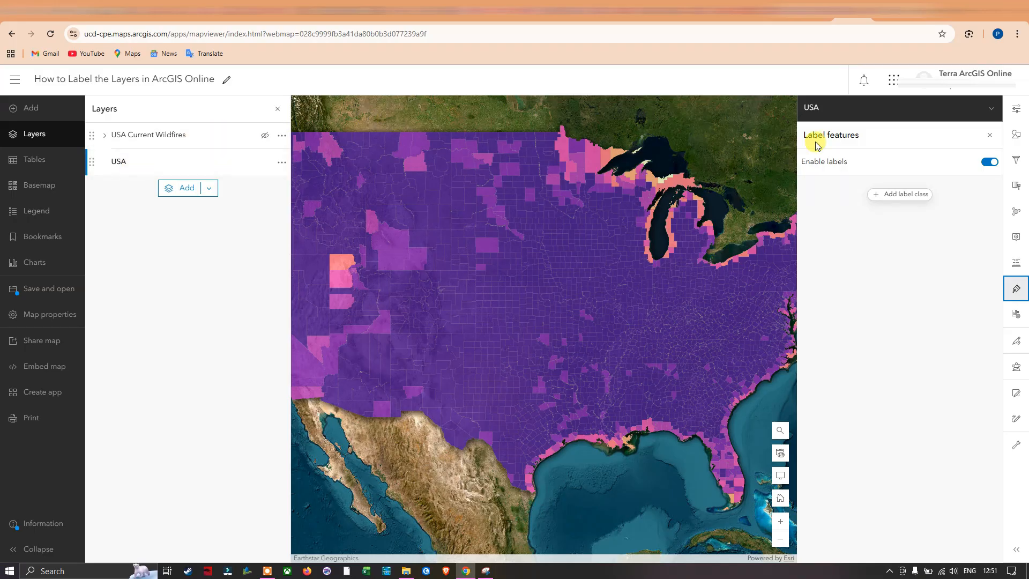
{"action": "left_click", "coordinate": [904, 197]}
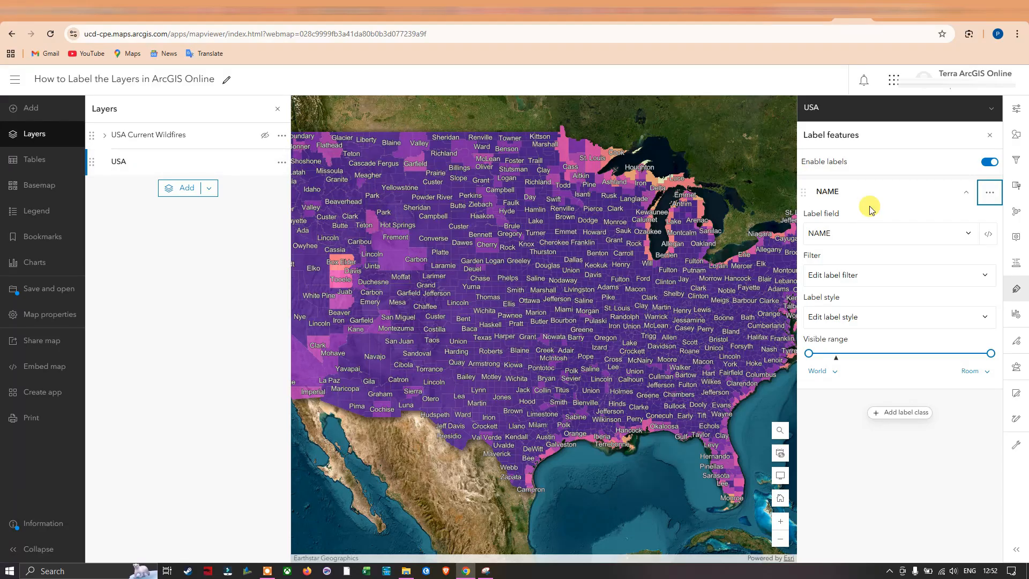
Switch the USA layer's labels off and back on
{"action": "double_click", "coordinate": [990, 163]}
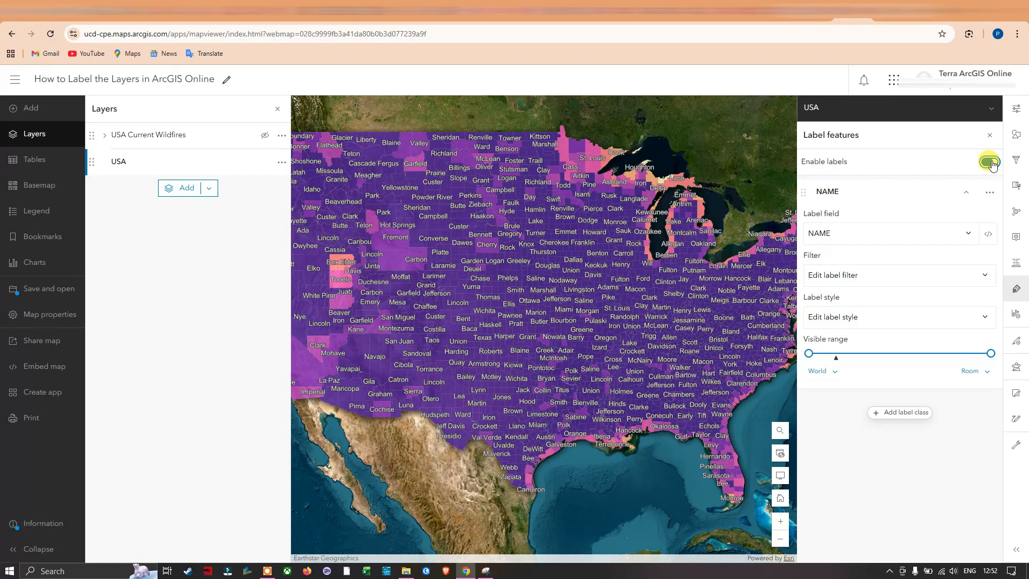
{"action": "left_click", "coordinate": [991, 163]}
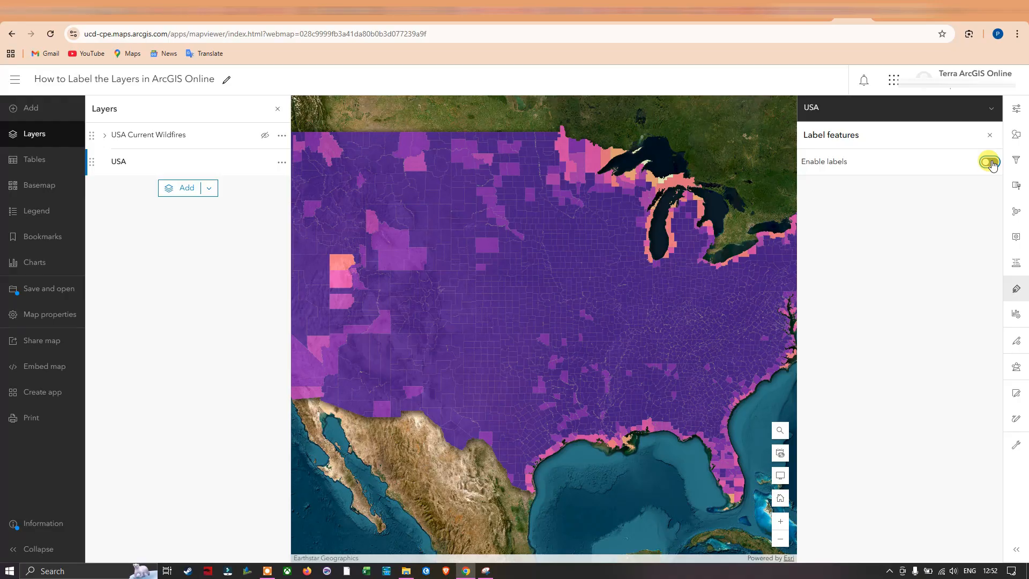
{"action": "left_click", "coordinate": [990, 162]}
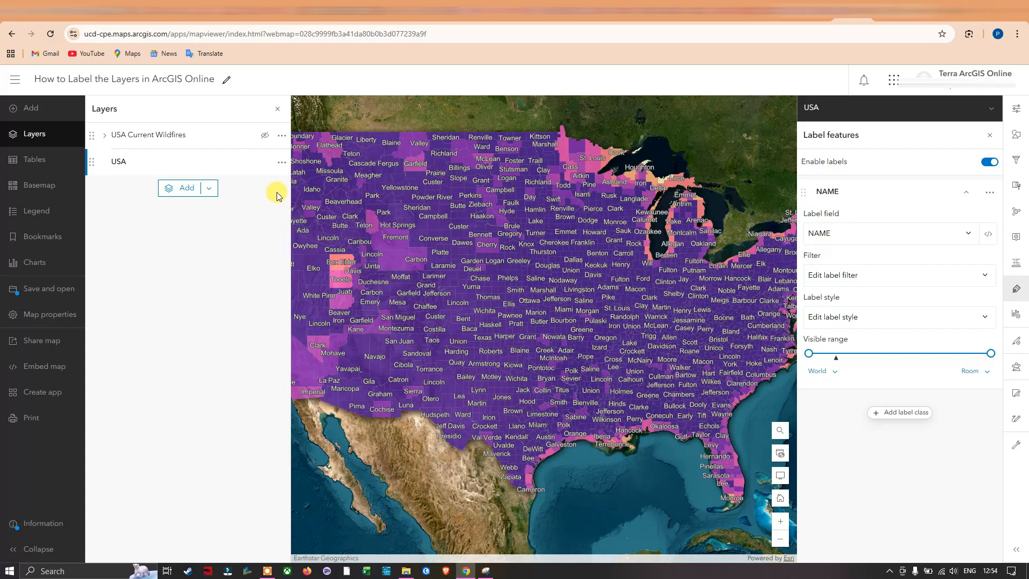
Examine the NAME field in the USA layer's attribute table and close the table
{"action": "left_click", "coordinate": [282, 164]}
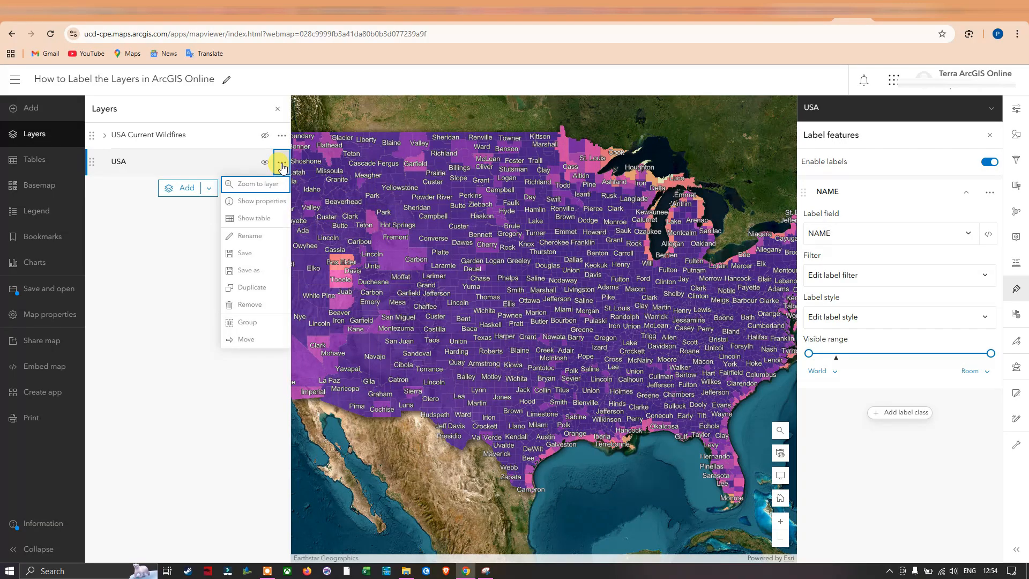
{"action": "left_click", "coordinate": [265, 224]}
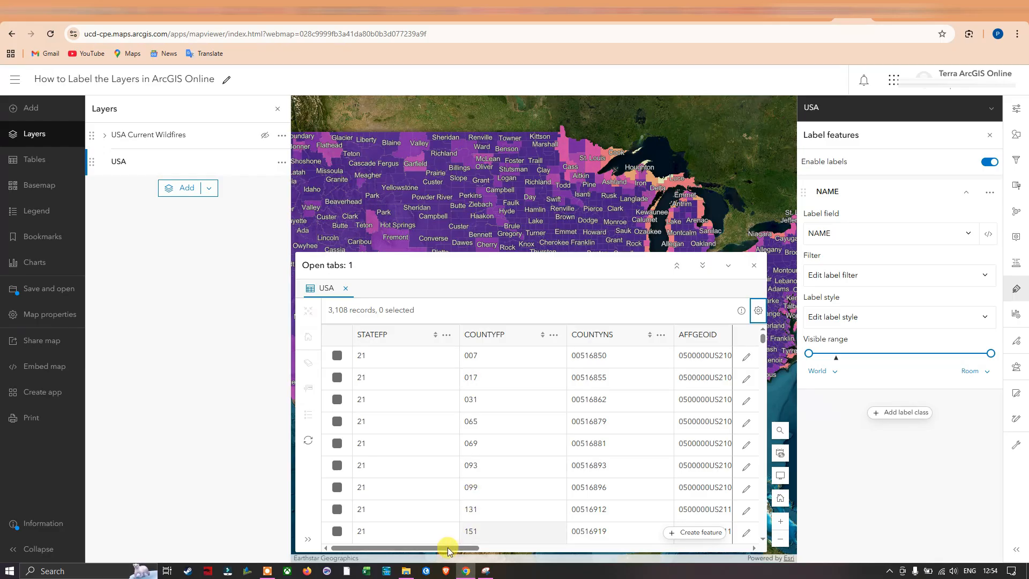
{"action": "left_click_drag", "start_coordinate": [451, 550], "coordinate": [585, 538]}
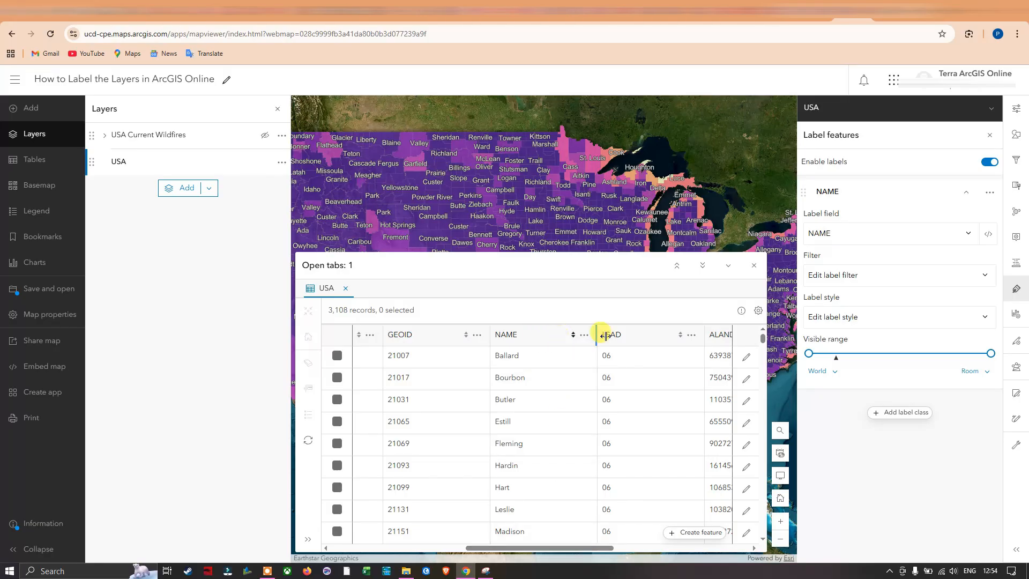
{"action": "left_click", "coordinate": [755, 266]}
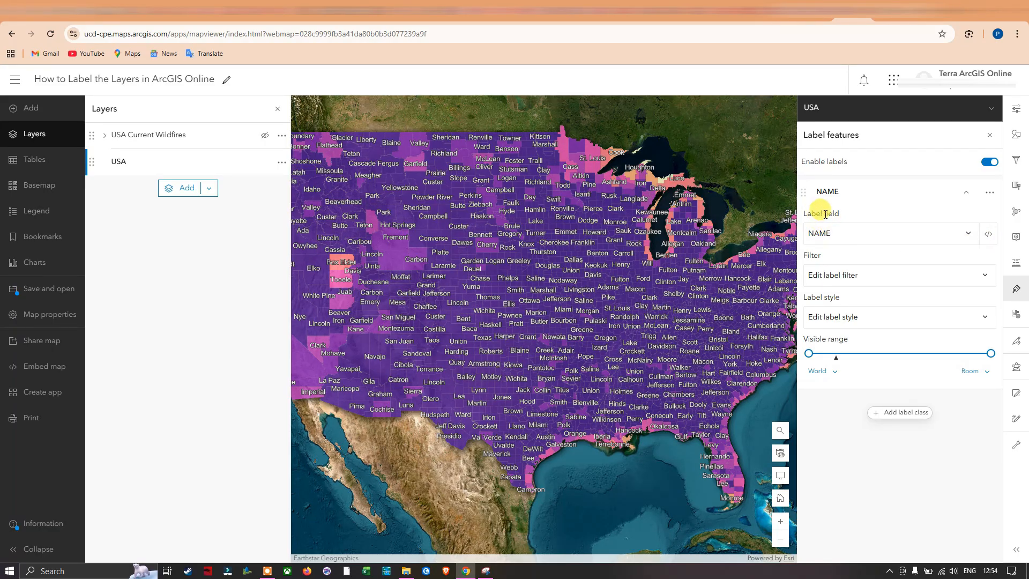
Try FID as the label field of the USA layer and set it back to NAME
{"action": "left_click", "coordinate": [970, 237]}
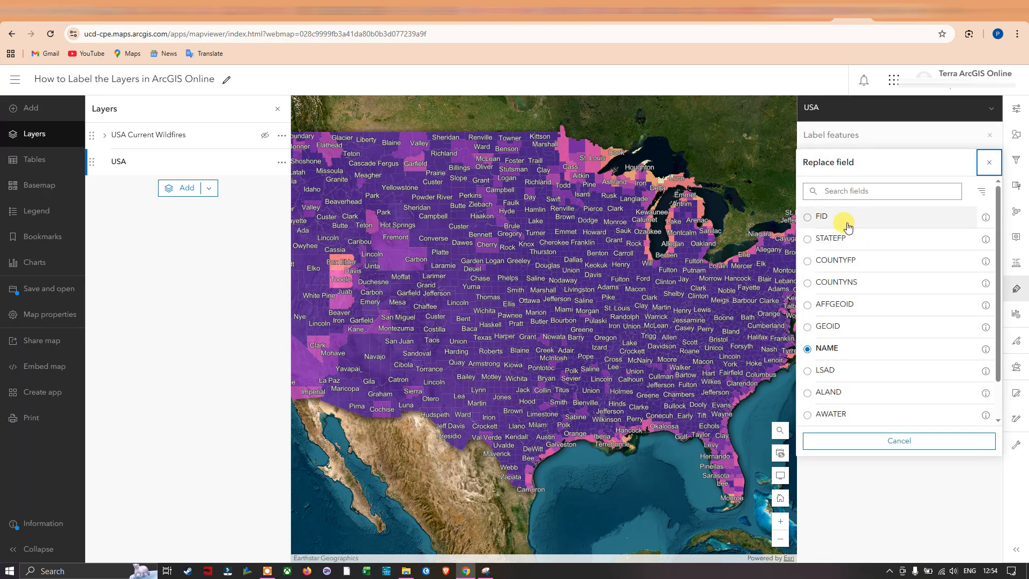
{"action": "left_click", "coordinate": [807, 218]}
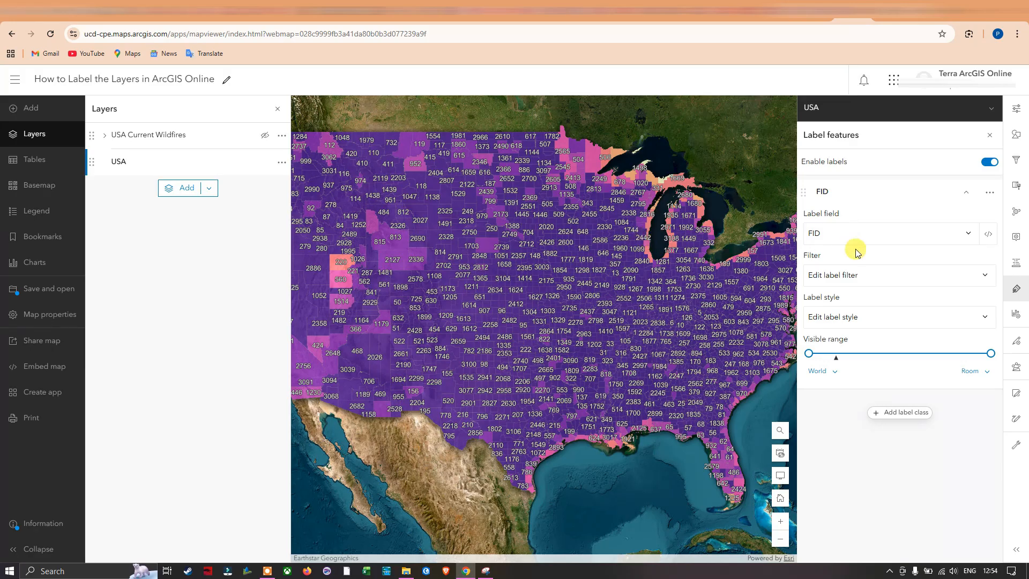
{"action": "left_click", "coordinate": [952, 236]}
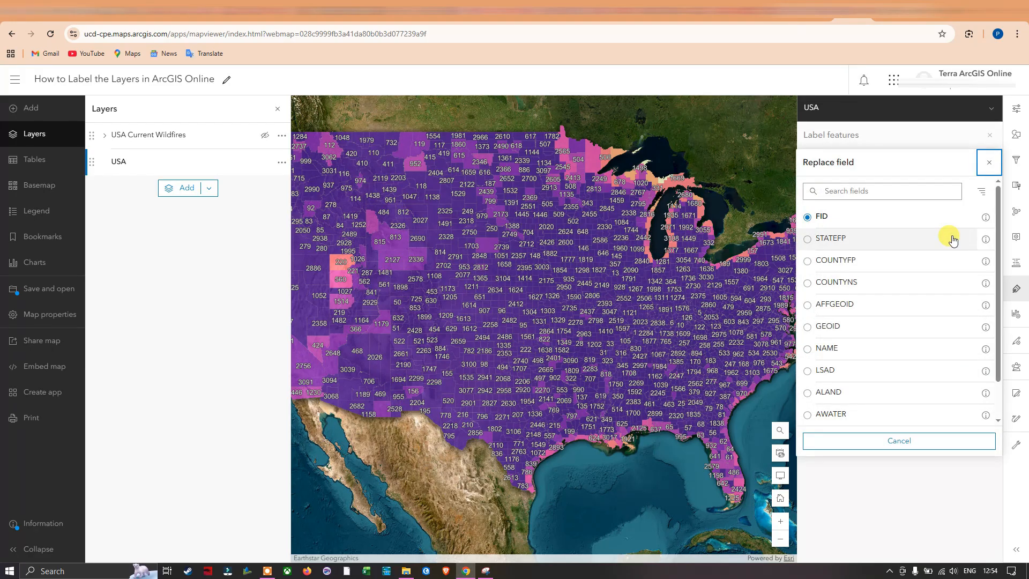
{"action": "left_click", "coordinate": [810, 349]}
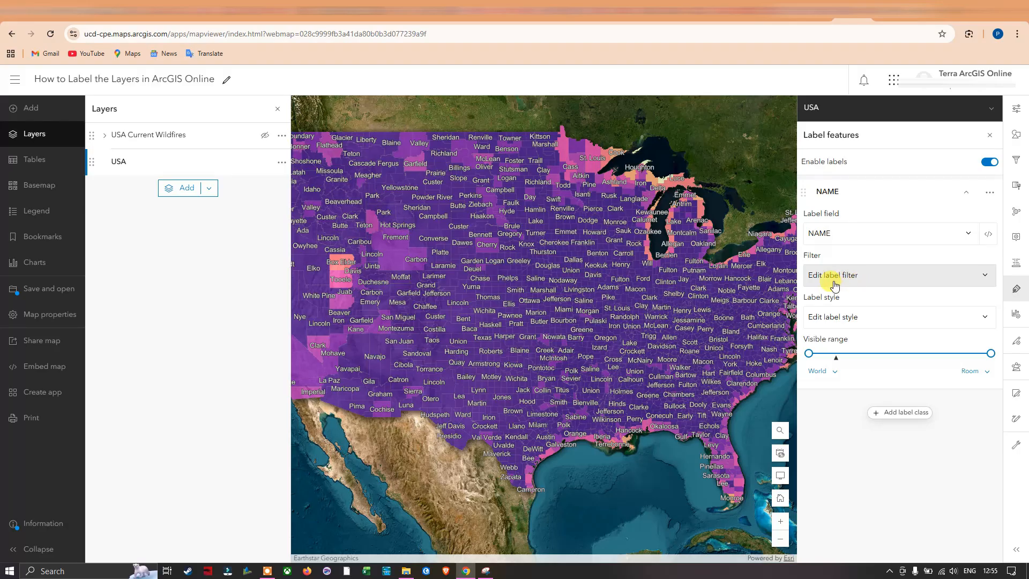
Add a filter condition to the label class so that only features where STATEFP is 48 are labelled
{"action": "left_click", "coordinate": [987, 280]}
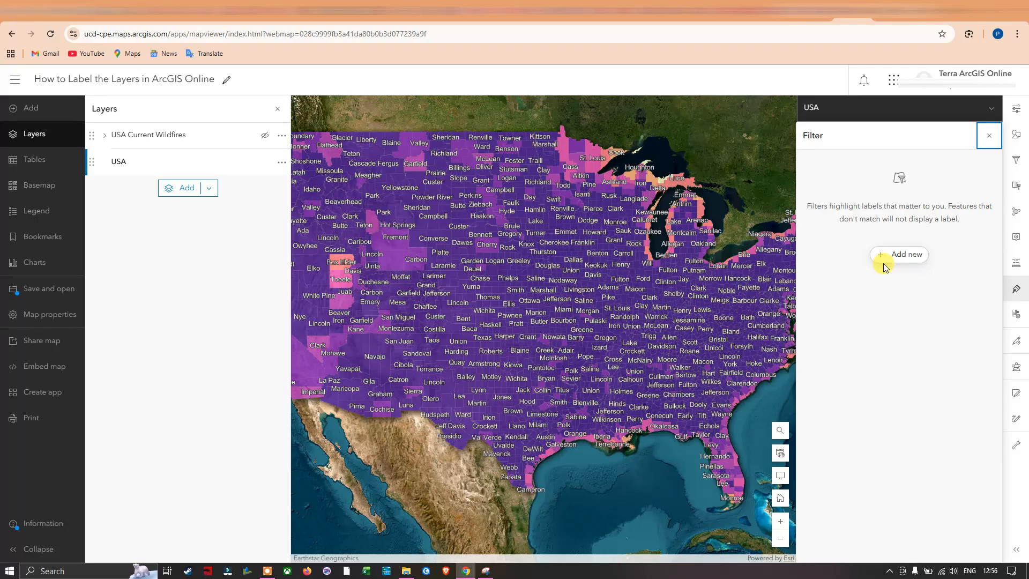
{"action": "left_click", "coordinate": [915, 256]}
{"action": "type", "text": "48"}
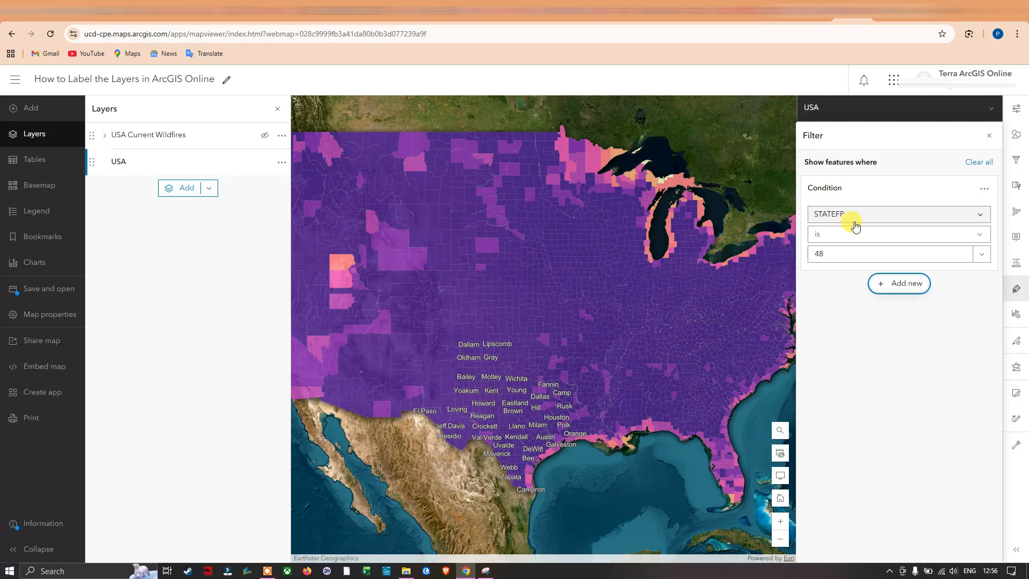
Change the STATEFP value in the label filter condition to 13, keeping the operator "is"
{"action": "left_click", "coordinate": [985, 236]}
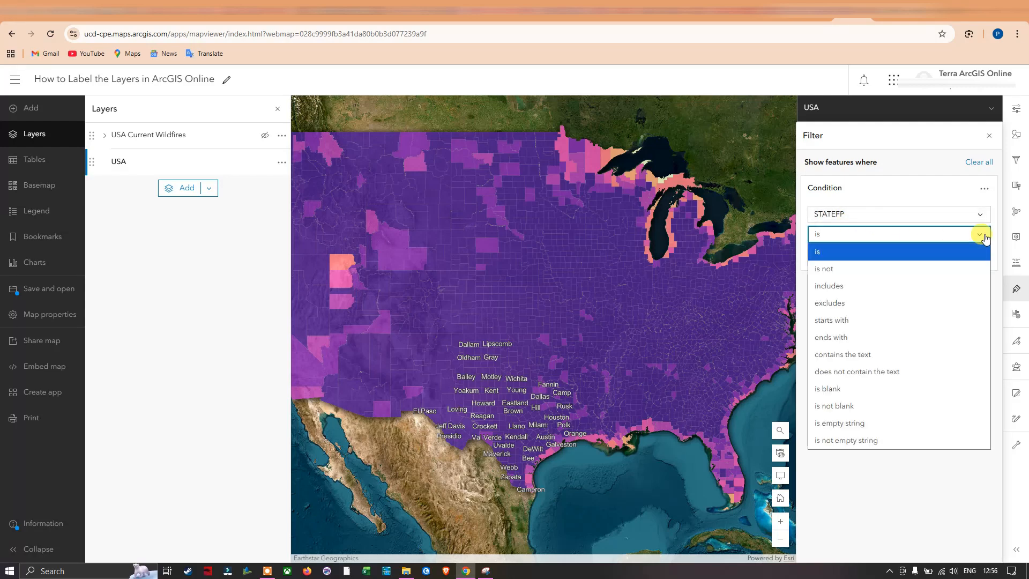
{"action": "left_click", "coordinate": [985, 236]}
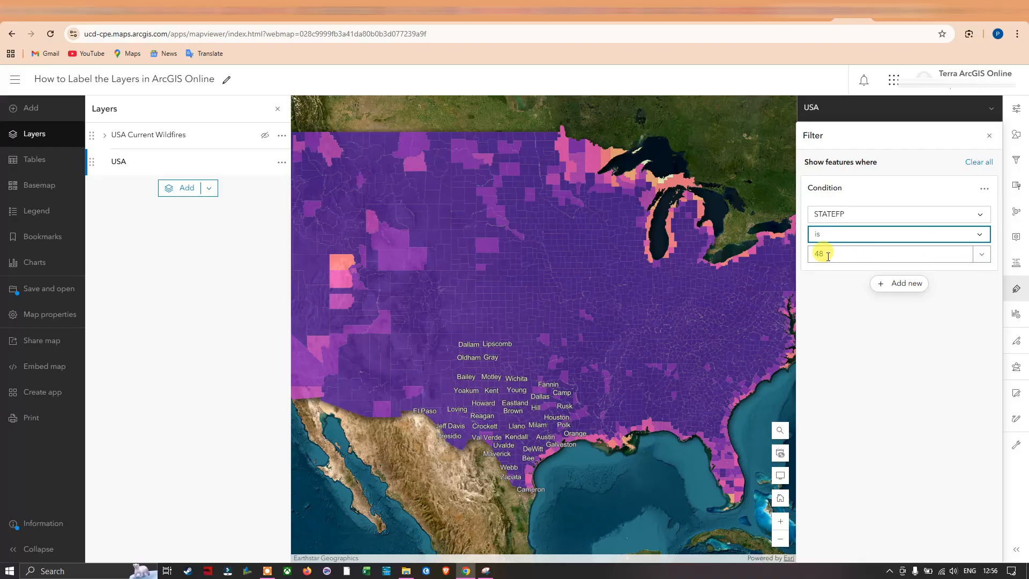
{"action": "left_click", "coordinate": [983, 256]}
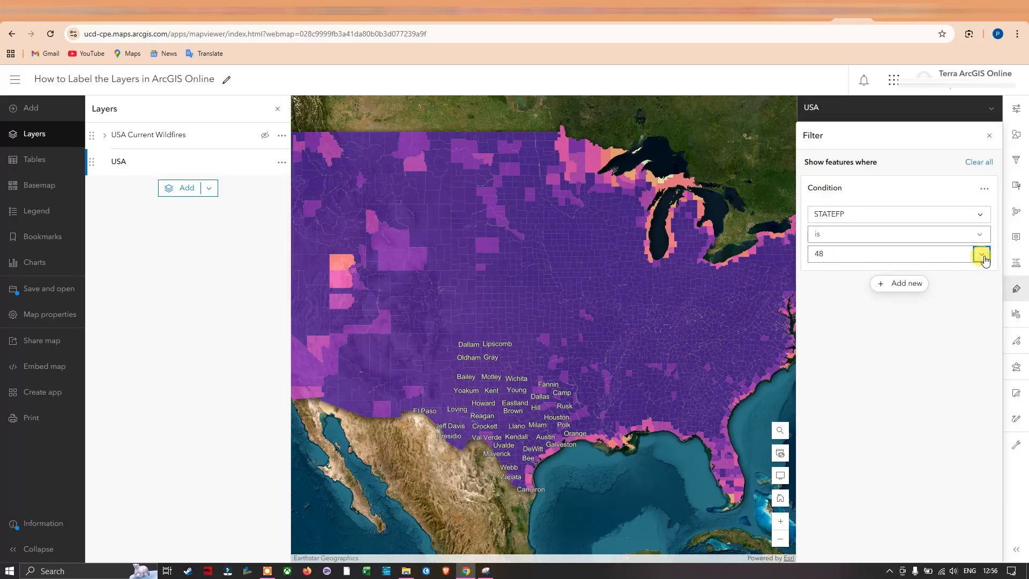
{"action": "left_click", "coordinate": [984, 257]}
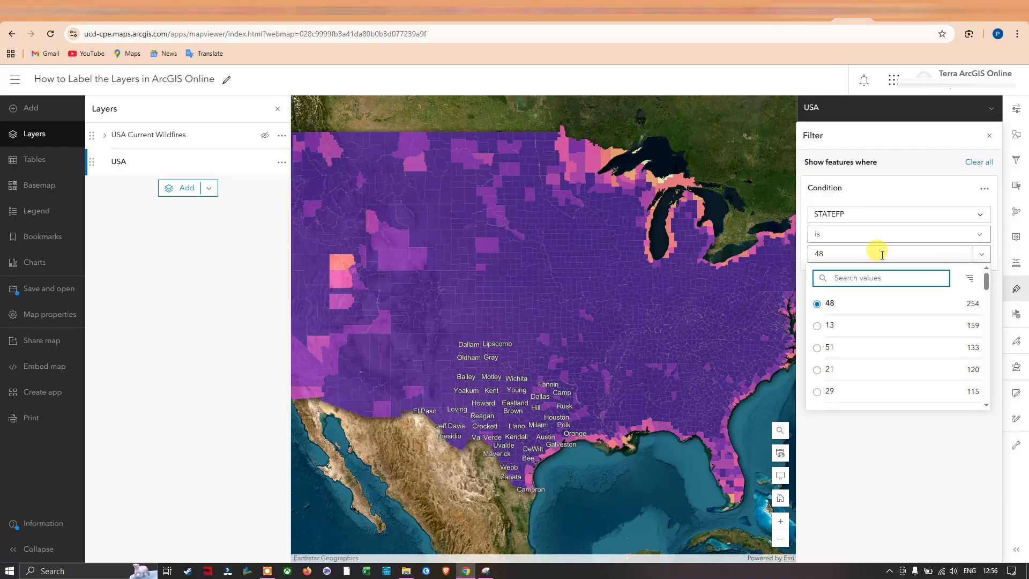
{"action": "left_click", "coordinate": [817, 327]}
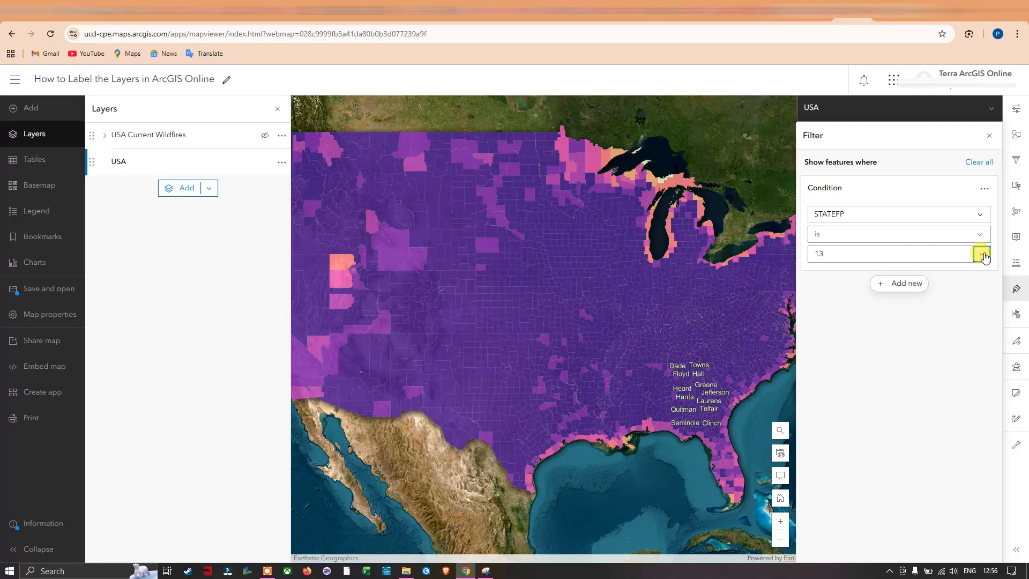
Try the "is not" operator and the "excludes" operator in the STATEFP label filter condition
{"action": "left_click", "coordinate": [980, 236]}
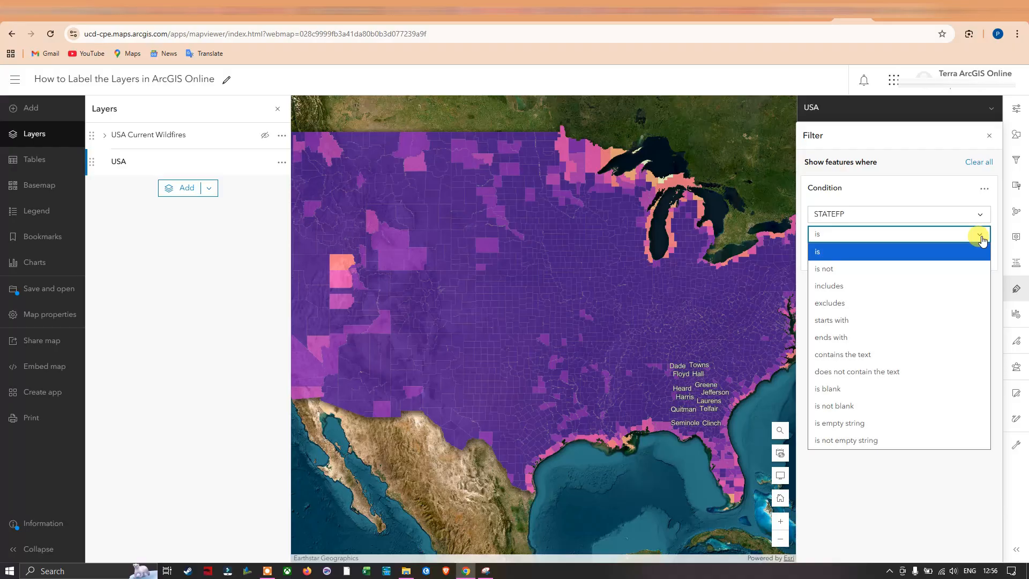
{"action": "left_click", "coordinate": [858, 270]}
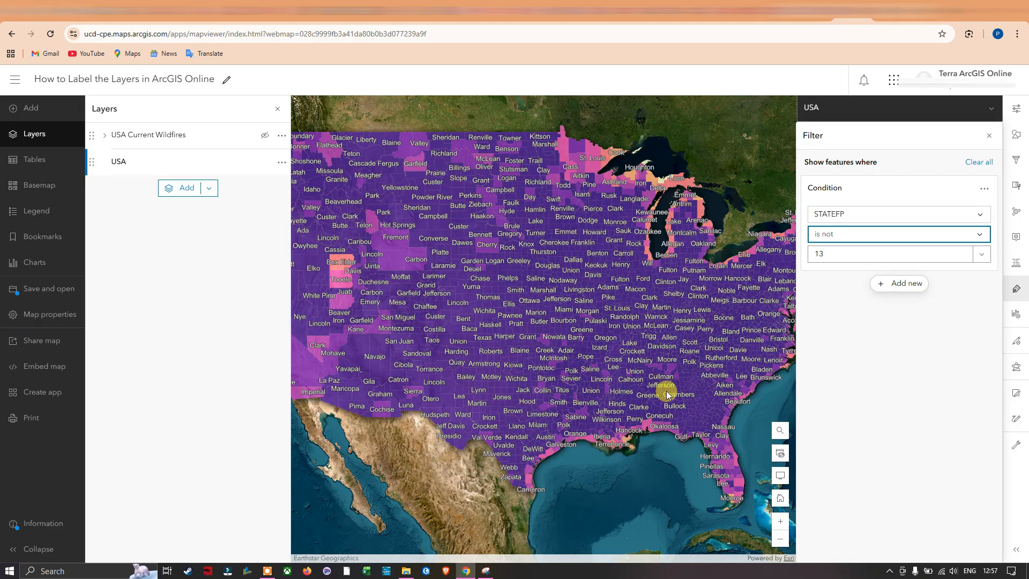
{"action": "left_click", "coordinate": [980, 236]}
{"action": "left_click", "coordinate": [982, 241]}
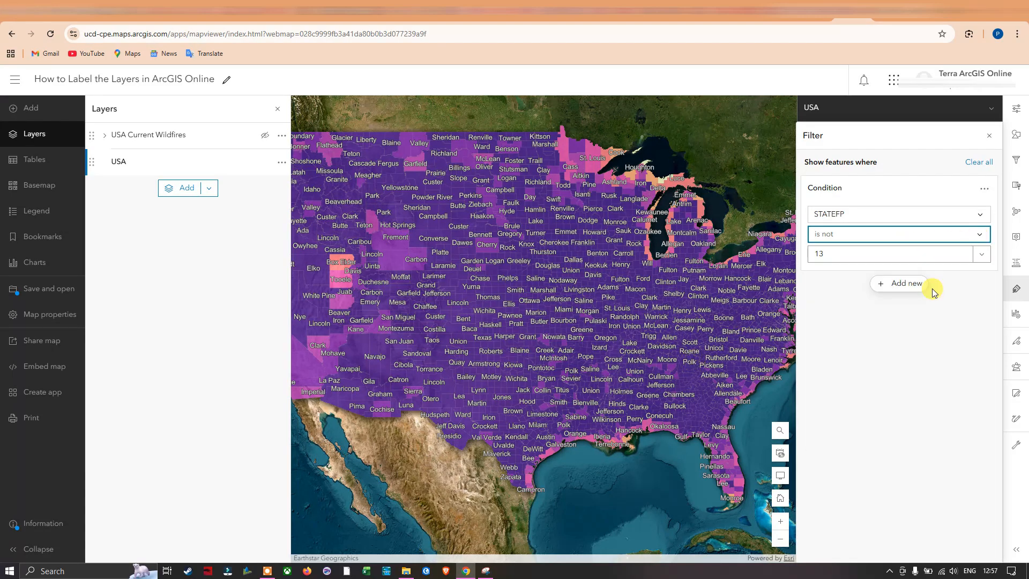
{"action": "left_click", "coordinate": [982, 240]}
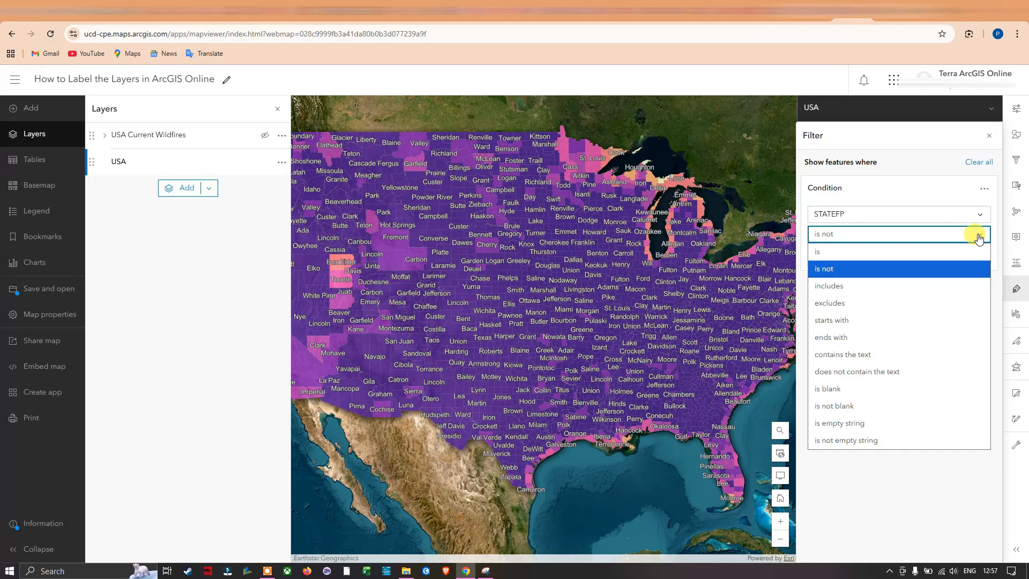
{"action": "left_click", "coordinate": [838, 303]}
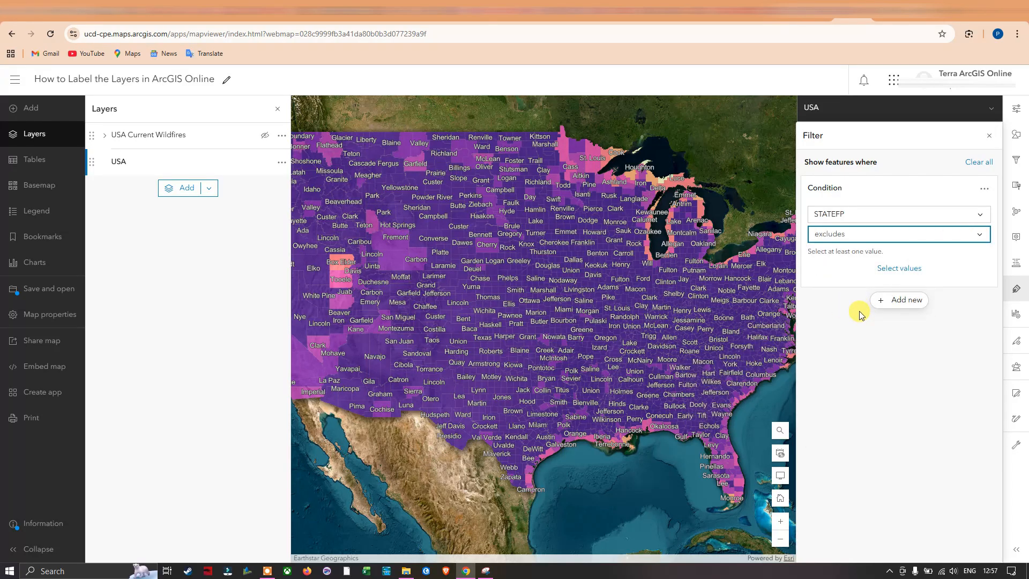
Set the label filter condition to STATEFP is 21
{"action": "left_click", "coordinate": [978, 235]}
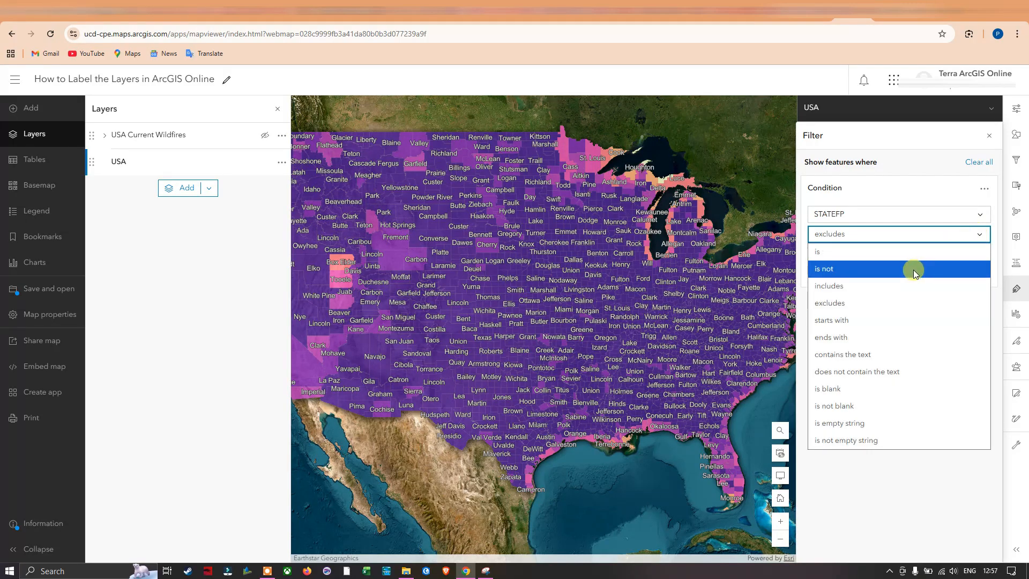
{"action": "left_click", "coordinate": [842, 252]}
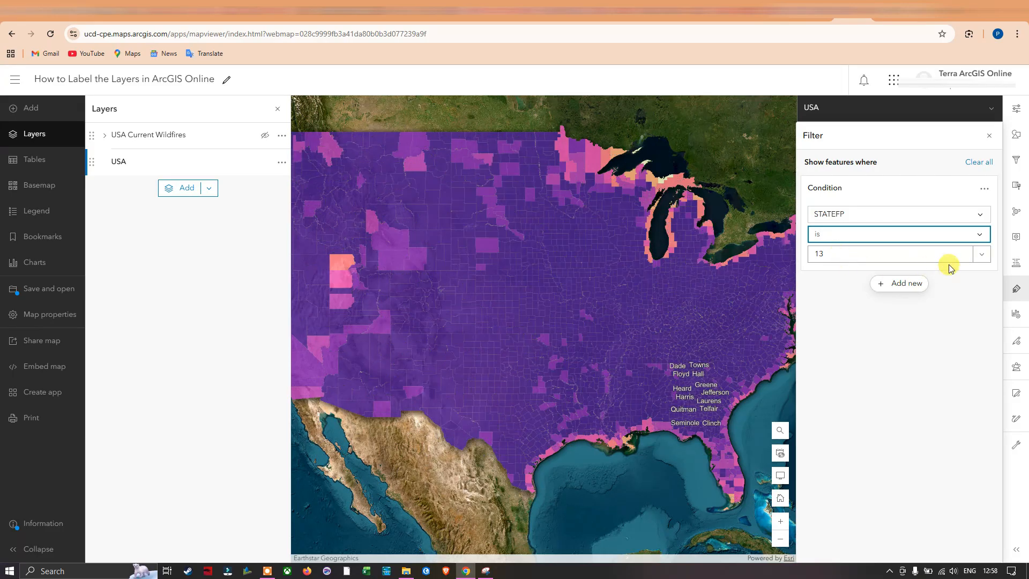
{"action": "left_click", "coordinate": [983, 258]}
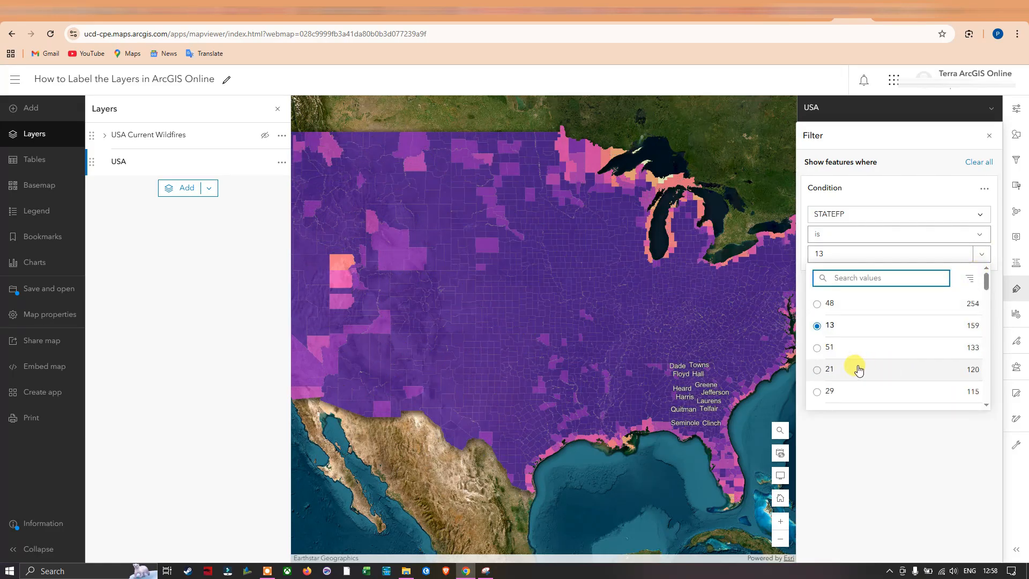
{"action": "left_click", "coordinate": [831, 371]}
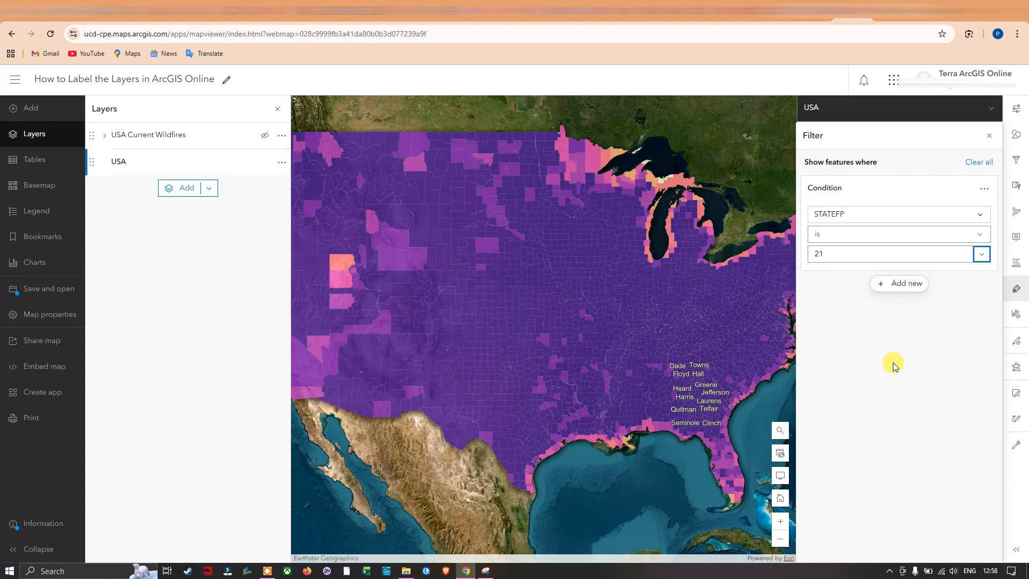
Change the label filter condition to use the NAME field, with the operator "is" and the value Franklin
{"action": "left_click", "coordinate": [972, 215]}
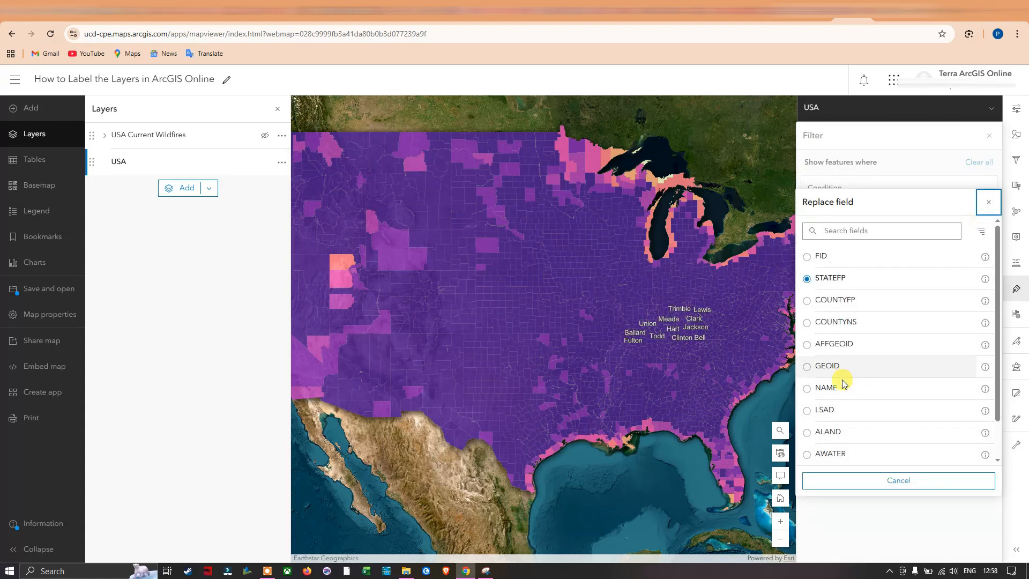
{"action": "left_click", "coordinate": [815, 391]}
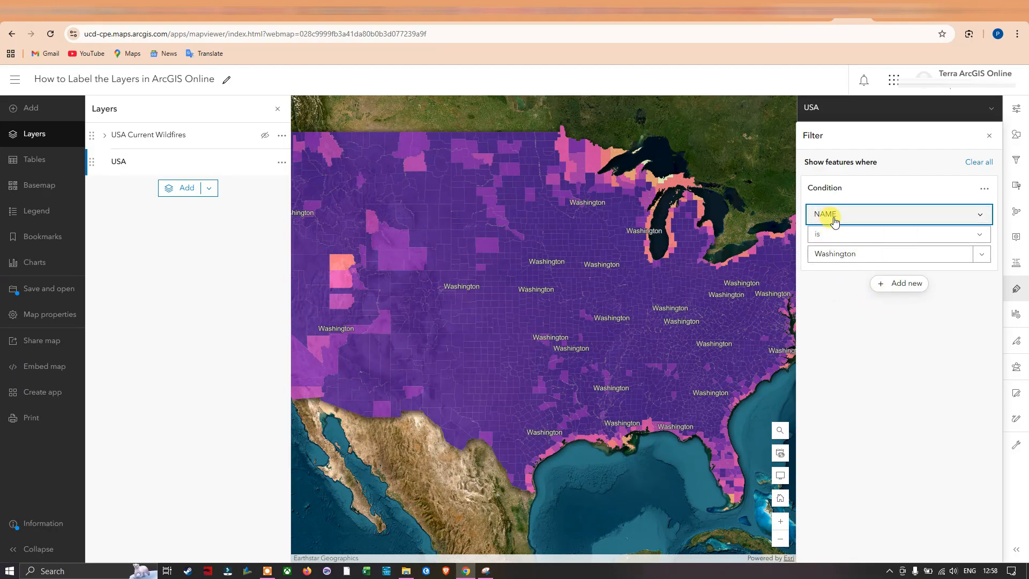
{"action": "left_click", "coordinate": [956, 236]}
{"action": "left_click", "coordinate": [861, 250]}
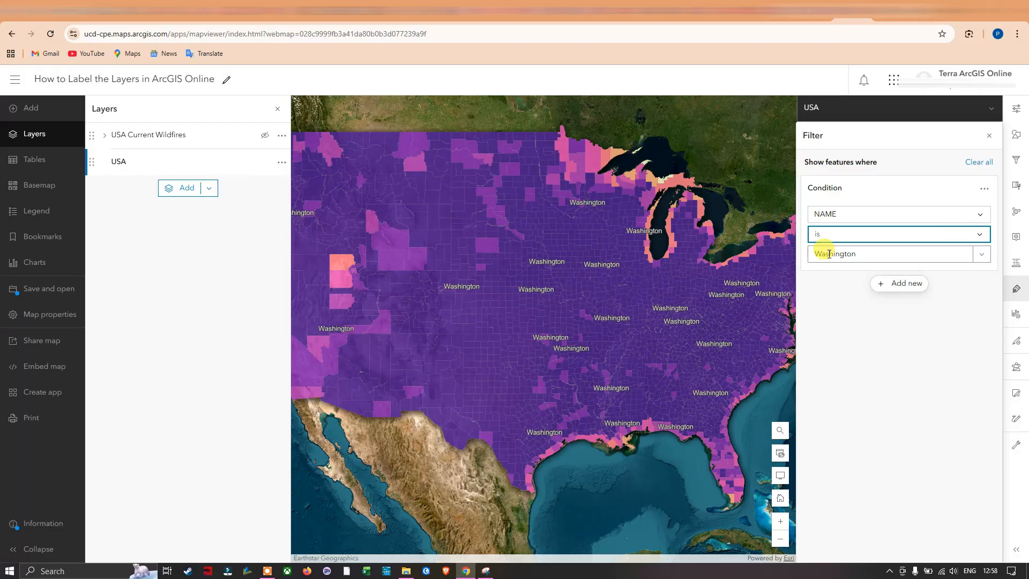
{"action": "left_click", "coordinate": [984, 255]}
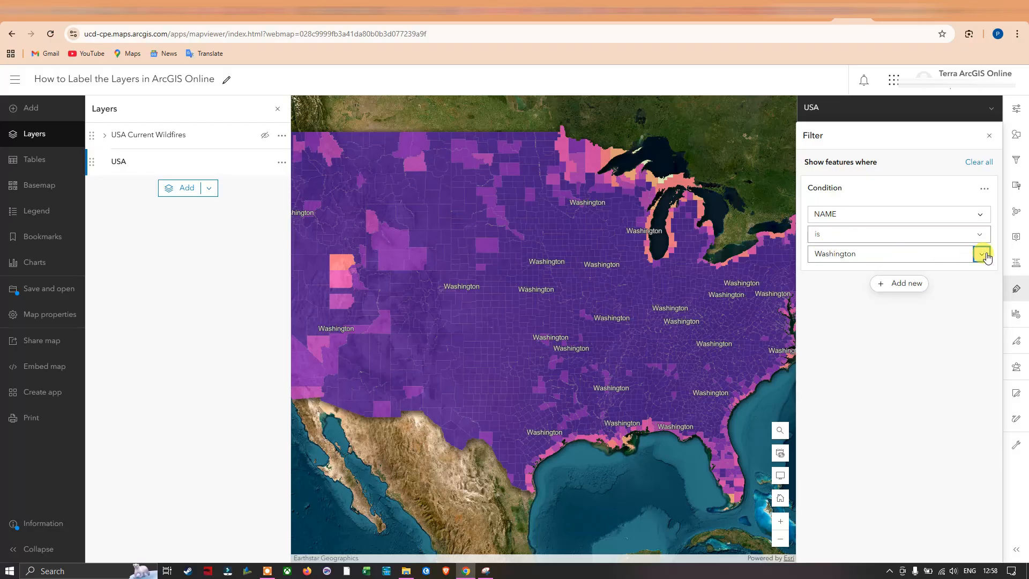
{"action": "left_click", "coordinate": [983, 256]}
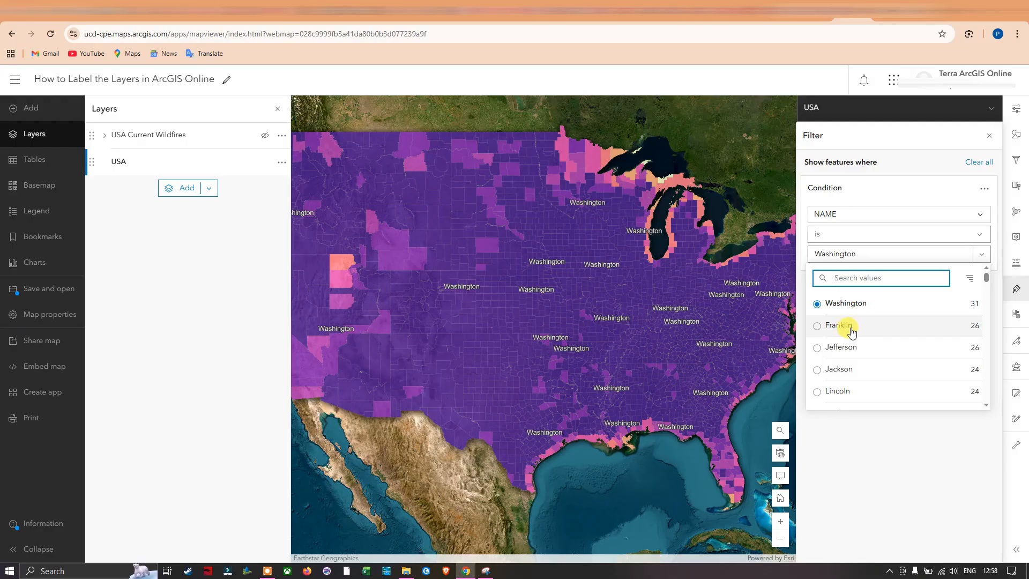
{"action": "left_click", "coordinate": [829, 328]}
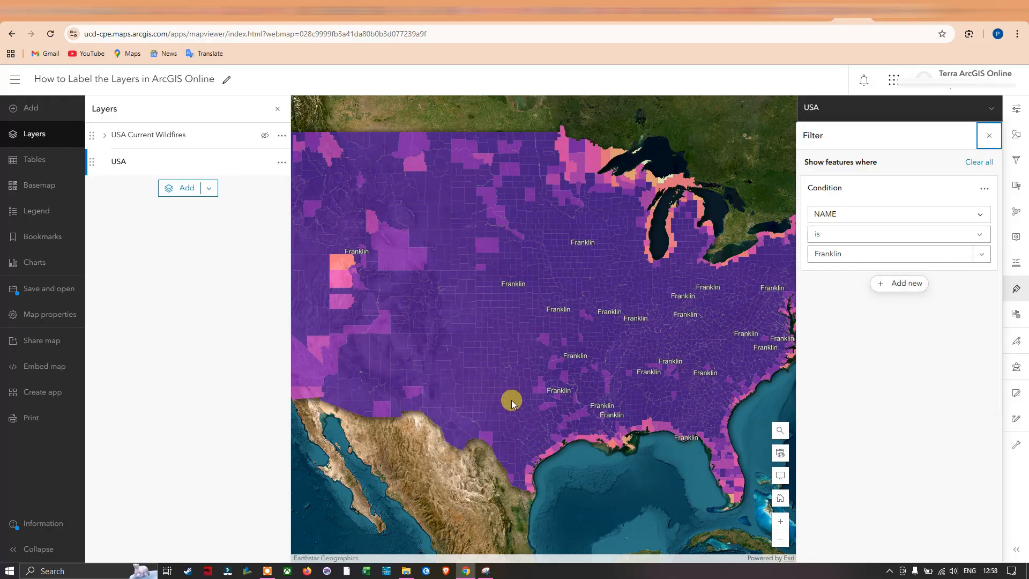
Set the NAME value in the label filter condition to Lincoln and close the filter settings
{"action": "left_click", "coordinate": [984, 261]}
{"action": "scroll", "coordinate": [880, 341], "scroll_direction": "down", "scroll_amount": 2}
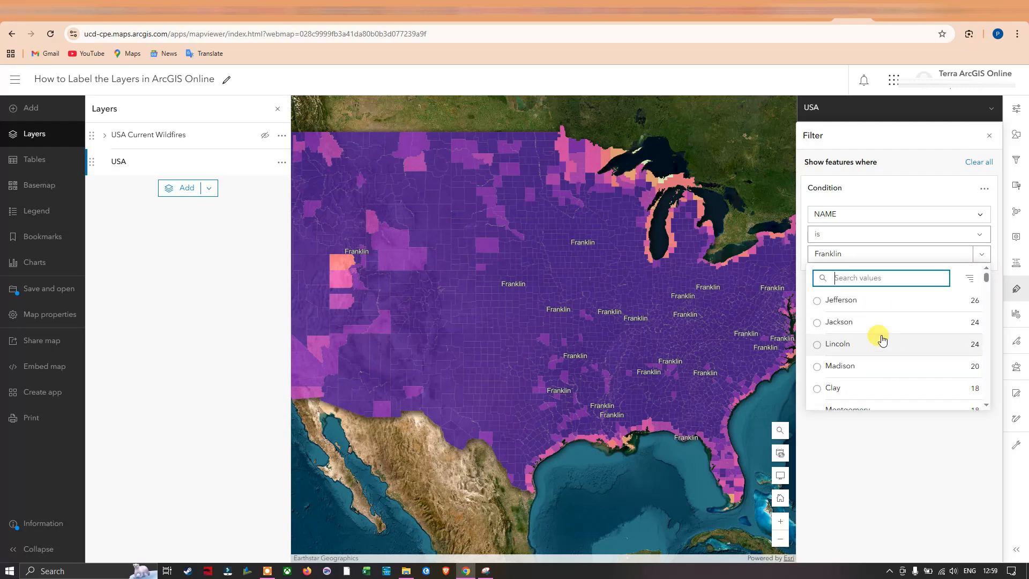
{"action": "left_click", "coordinate": [853, 347]}
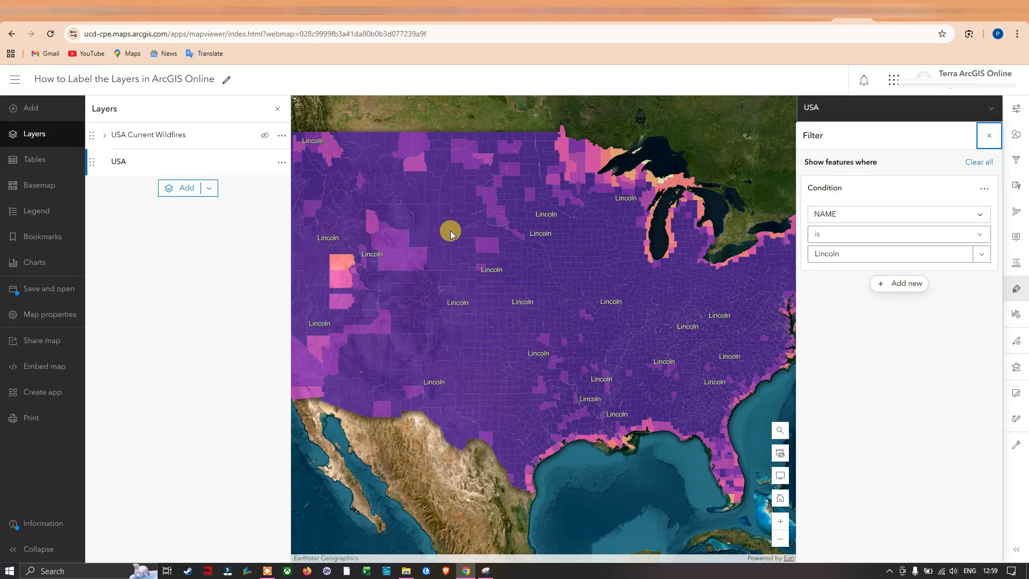
{"action": "left_click", "coordinate": [865, 329]}
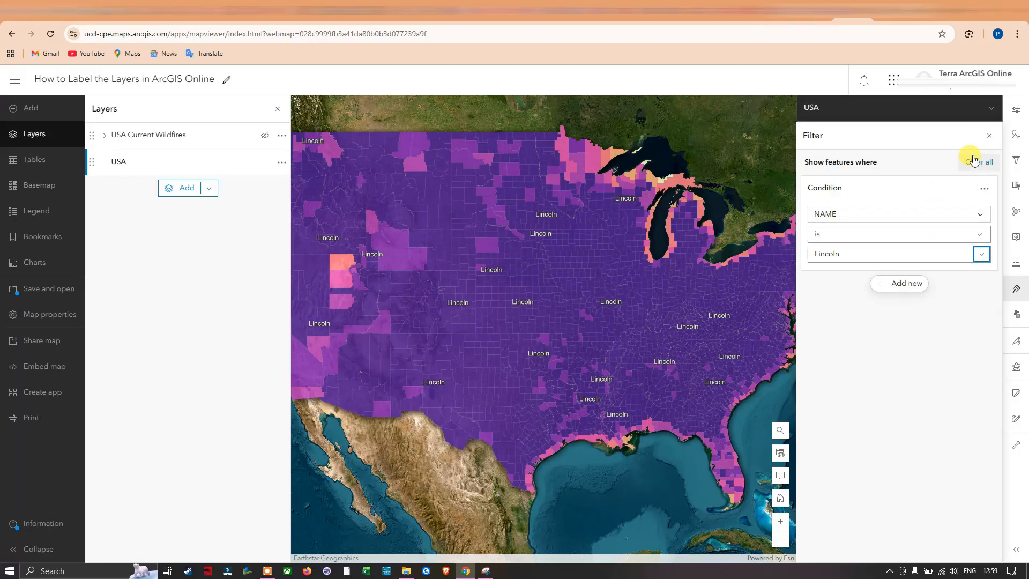
{"action": "left_click", "coordinate": [989, 135]}
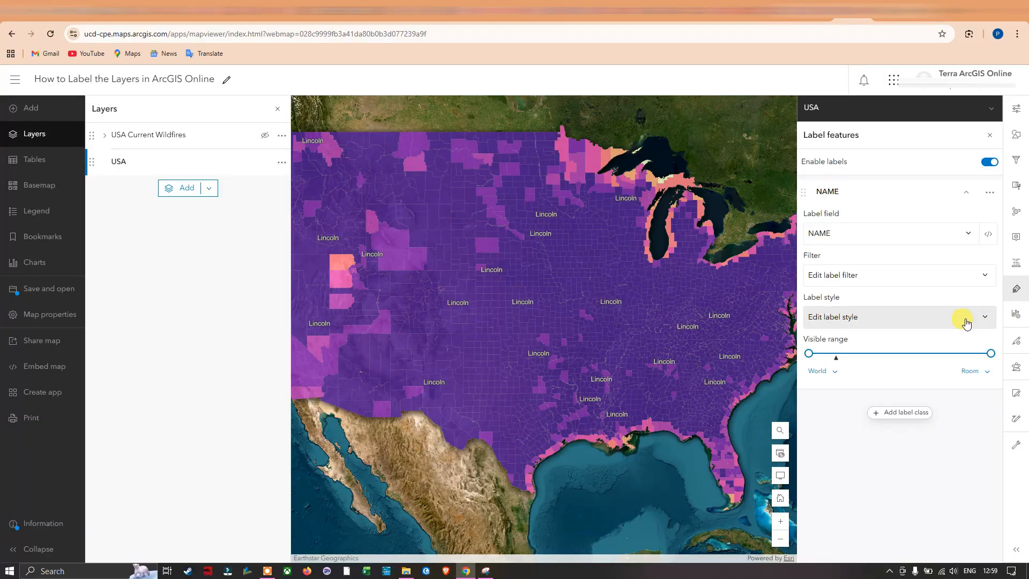
Find Arial Bold among all fonts, apply Arial Bold Italic to the labels and set their size to 17
{"action": "left_click", "coordinate": [970, 320]}
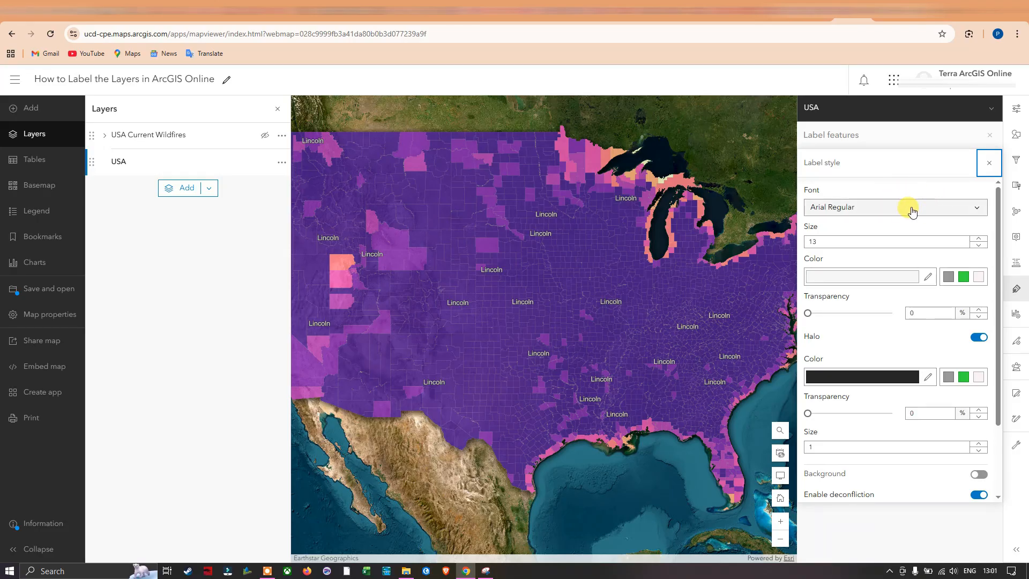
{"action": "left_click", "coordinate": [971, 213]}
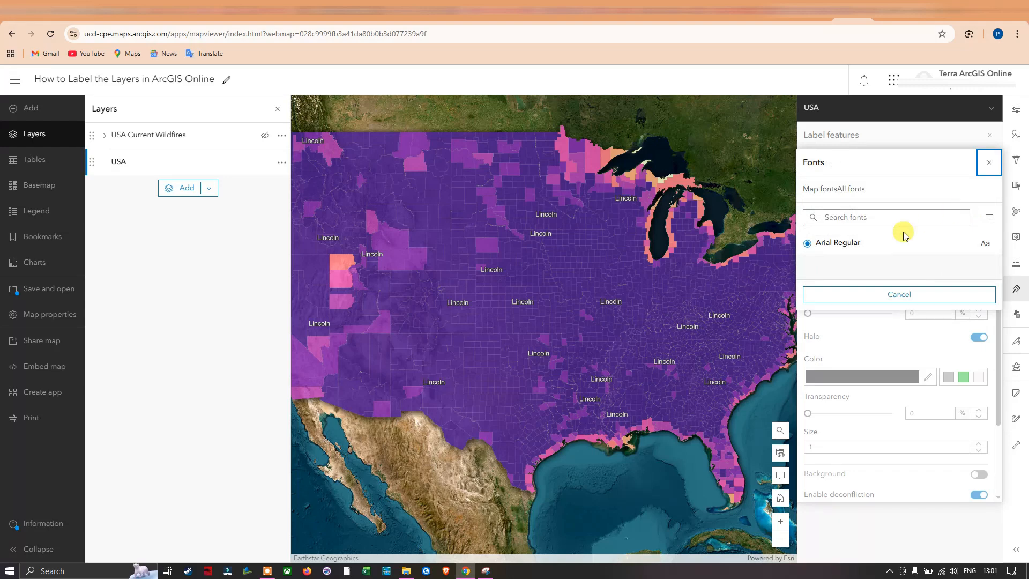
{"action": "left_click", "coordinate": [866, 217]}
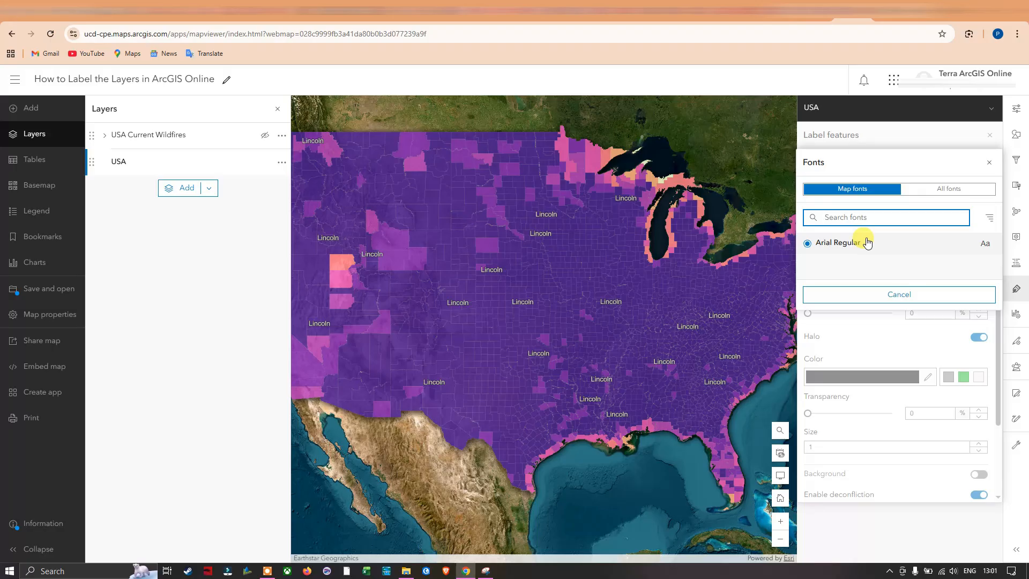
{"action": "type", "text": "br"}
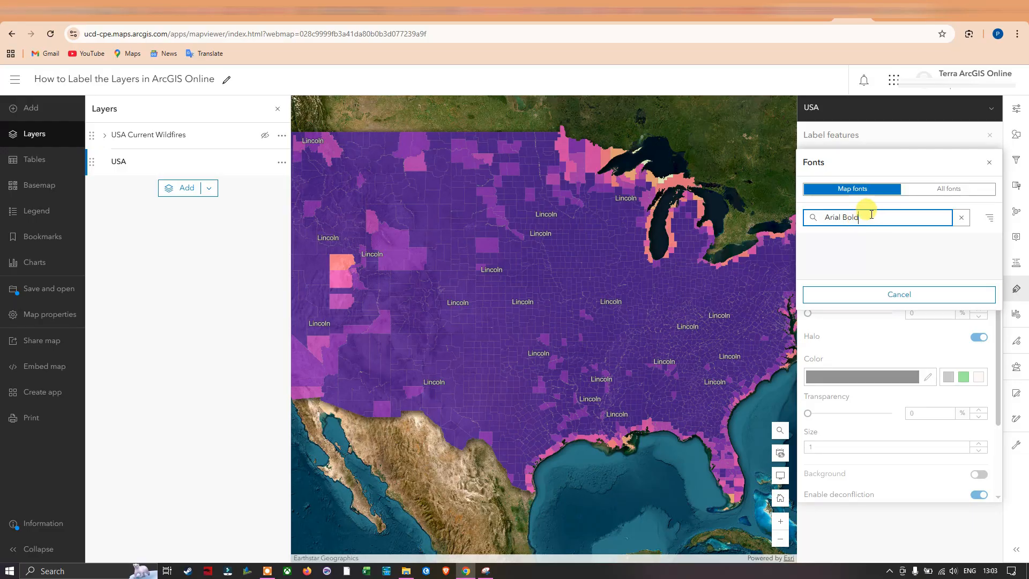
{"action": "left_click", "coordinate": [940, 191]}
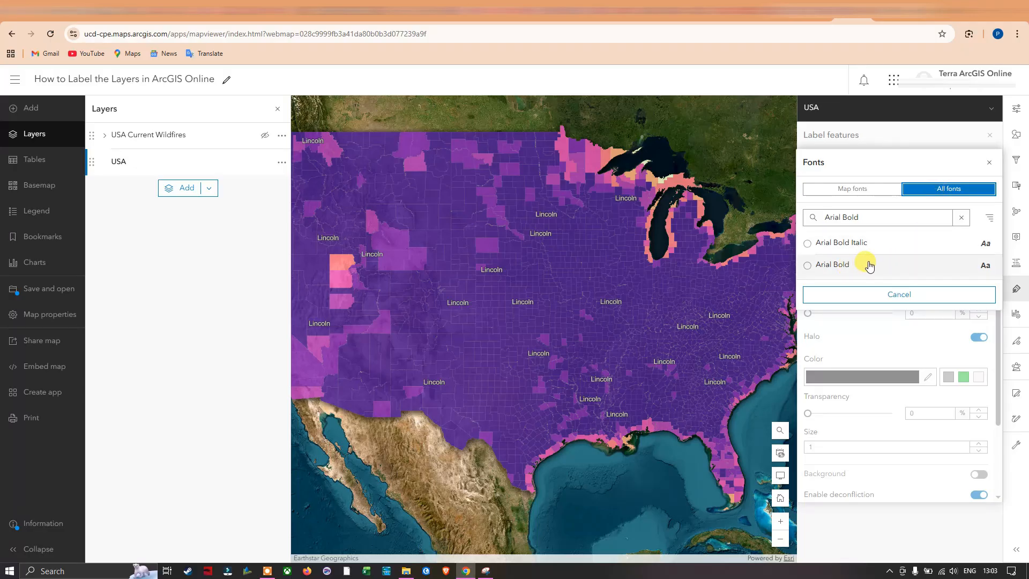
{"action": "left_click", "coordinate": [808, 247]}
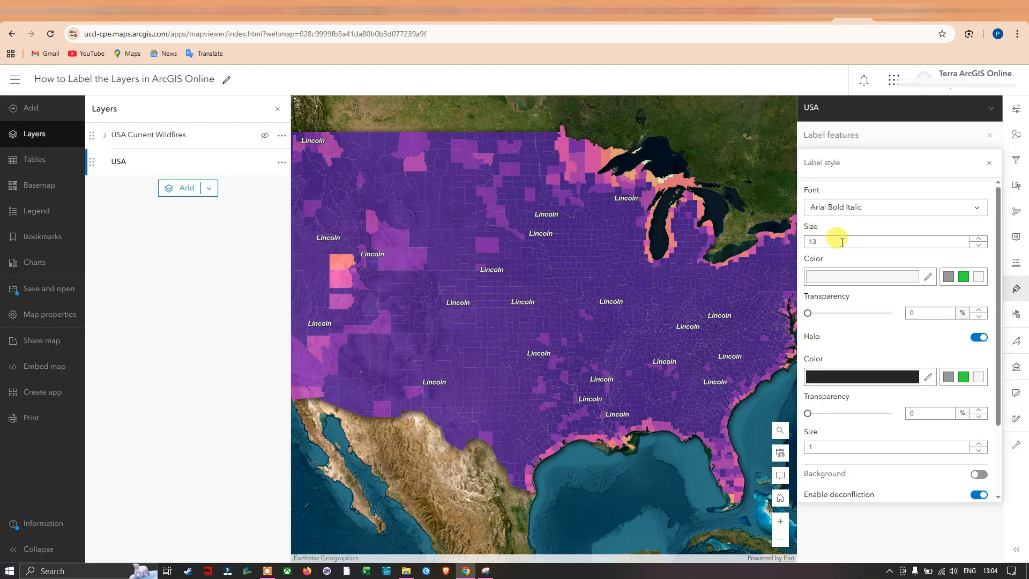
{"action": "left_click", "coordinate": [980, 239]}
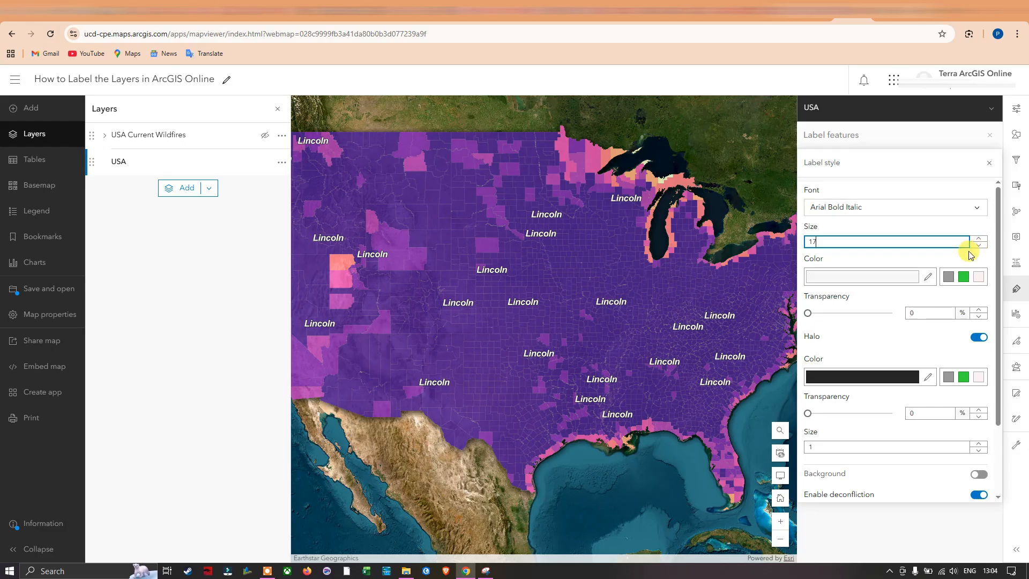
Set the label text color to a strong yellow after trying red and green, and confirm it
{"action": "left_click", "coordinate": [928, 278]}
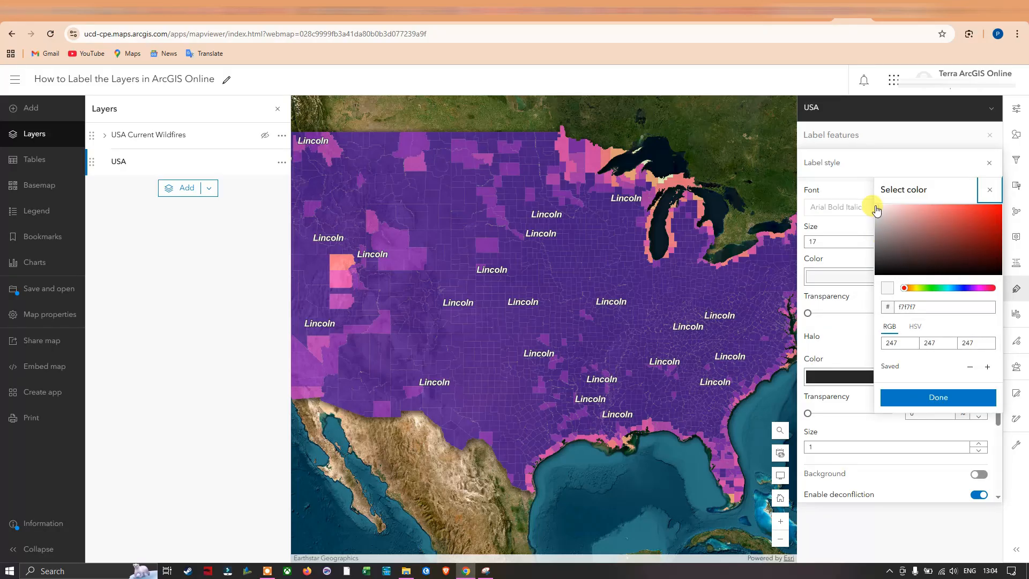
{"action": "left_click_drag", "start_coordinate": [878, 210], "coordinate": [960, 216]}
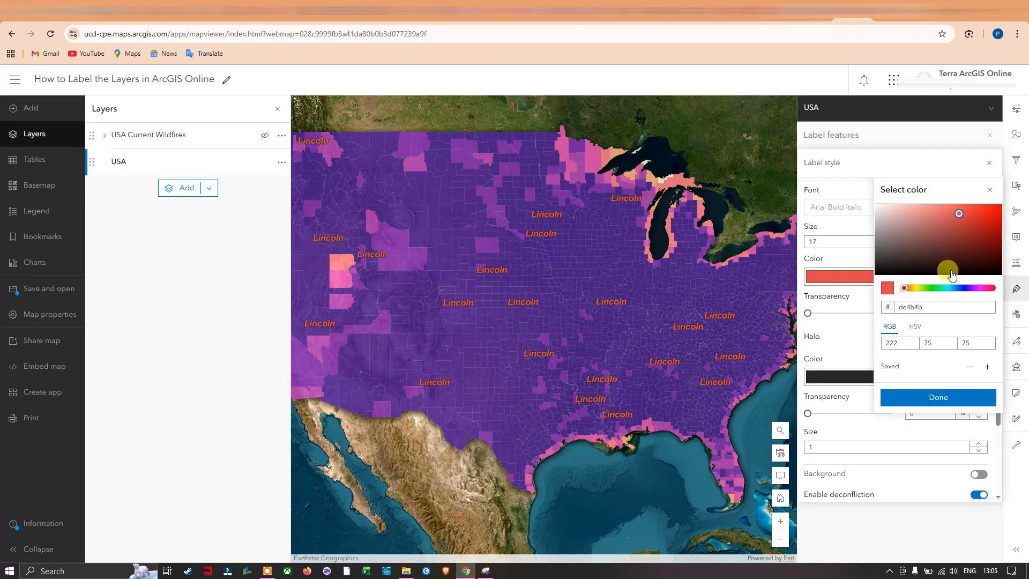
{"action": "left_click_drag", "start_coordinate": [905, 293], "coordinate": [930, 292]}
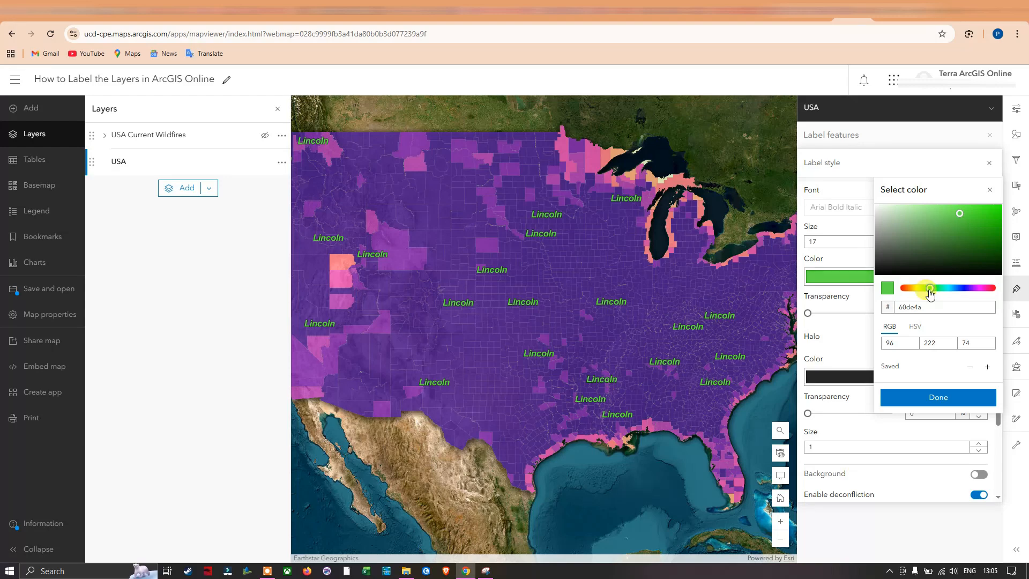
{"action": "left_click_drag", "start_coordinate": [930, 292], "coordinate": [920, 296]}
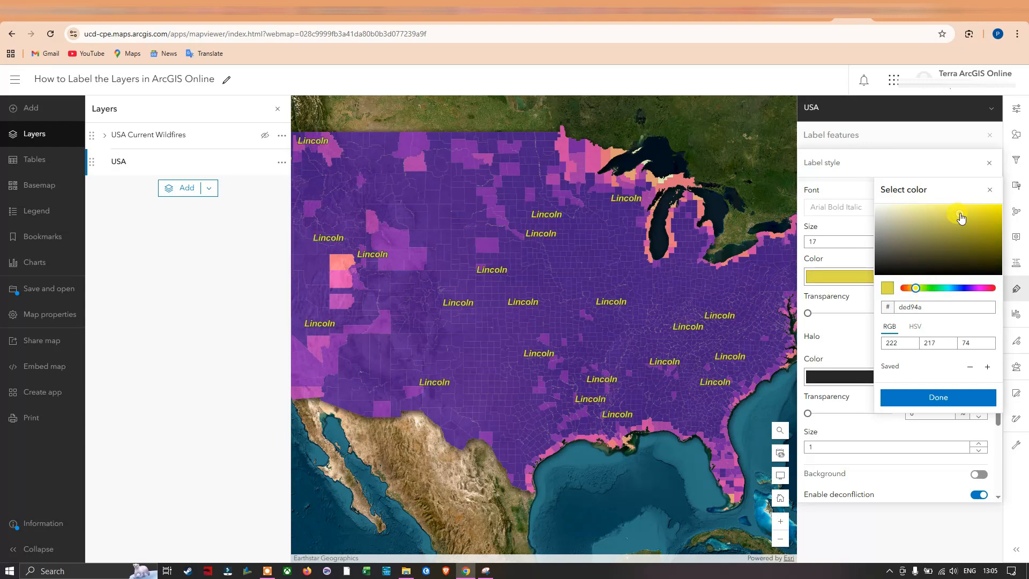
{"action": "left_click_drag", "start_coordinate": [961, 218], "coordinate": [992, 214]}
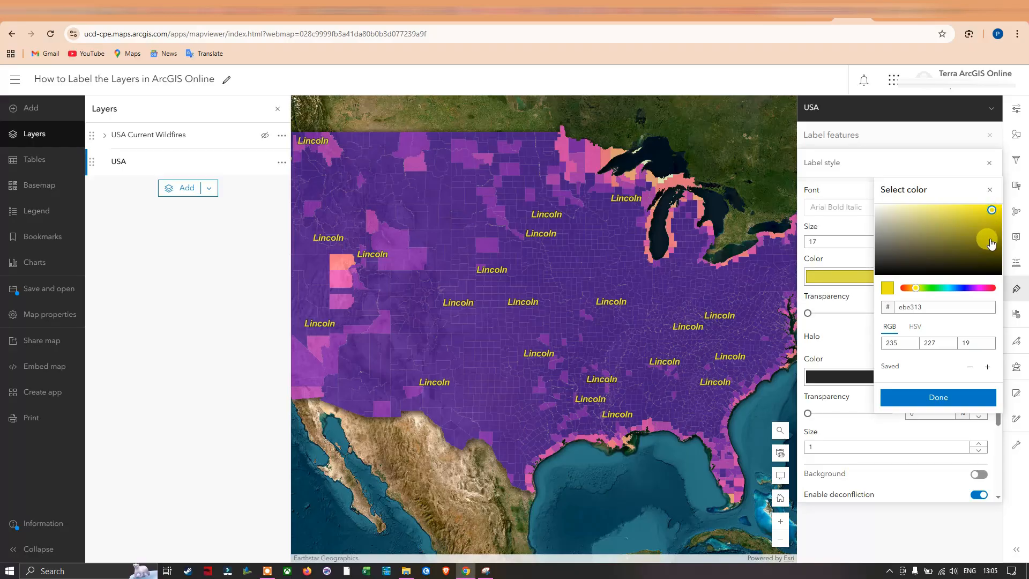
{"action": "left_click", "coordinate": [966, 317]}
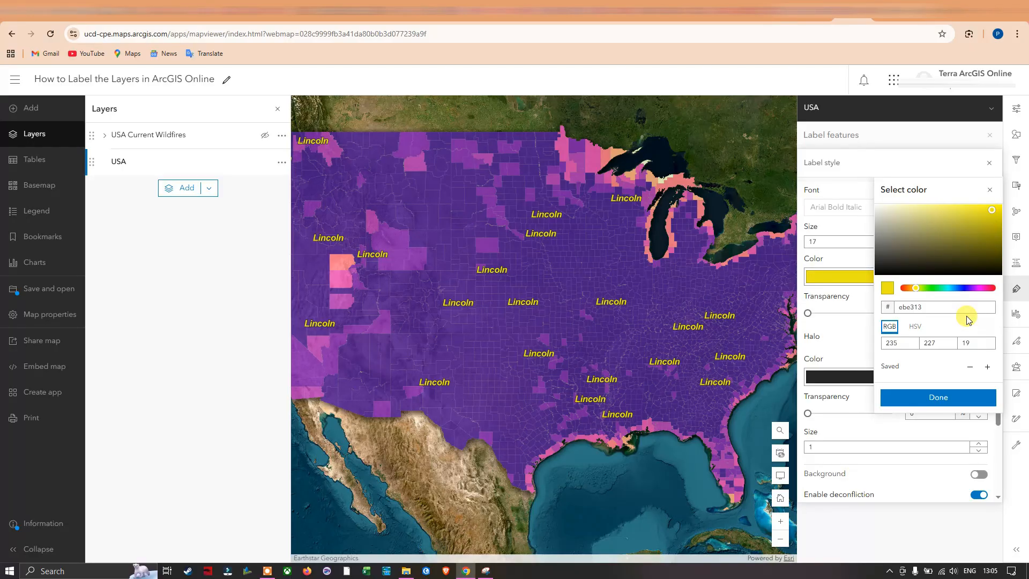
{"action": "left_click", "coordinate": [939, 396]}
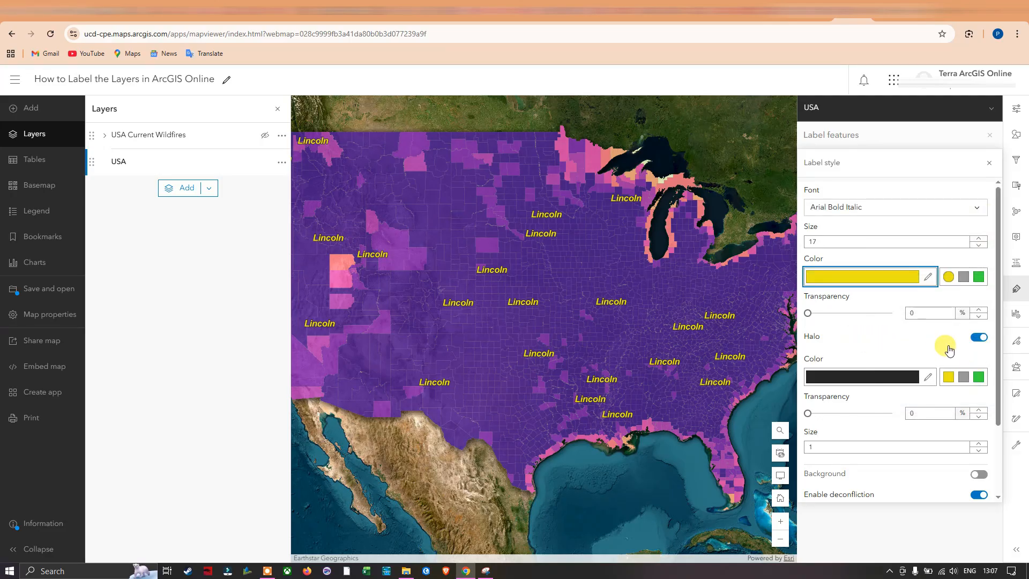
Turn the label halo off and on repeatedly to compare the labels with and without it, ending with it on
{"action": "left_click", "coordinate": [980, 338]}
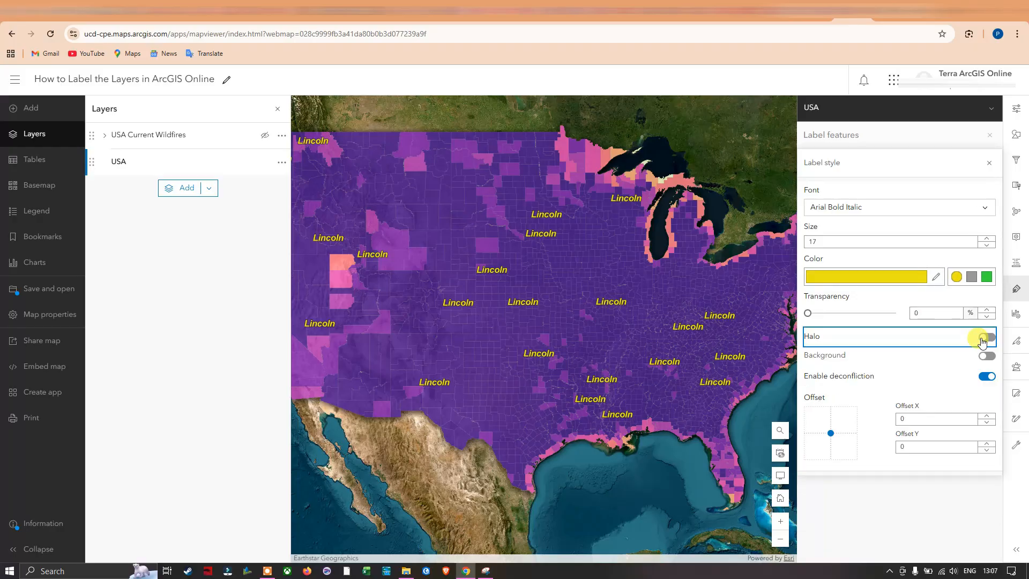
{"action": "left_click", "coordinate": [980, 338]}
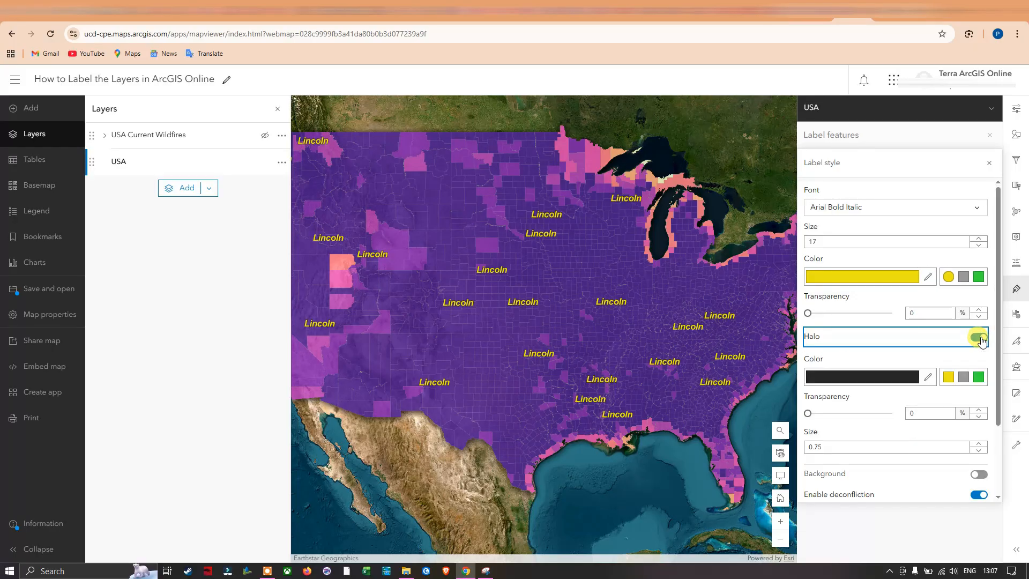
{"action": "left_click", "coordinate": [980, 338]}
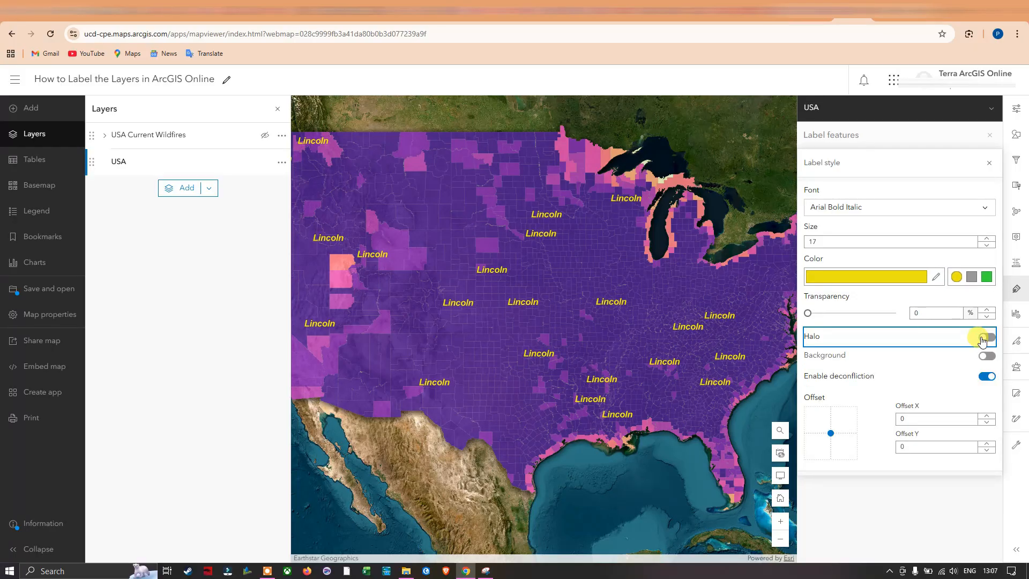
{"action": "left_click", "coordinate": [981, 338]}
{"action": "left_click", "coordinate": [982, 338]}
{"action": "left_click", "coordinate": [983, 338]}
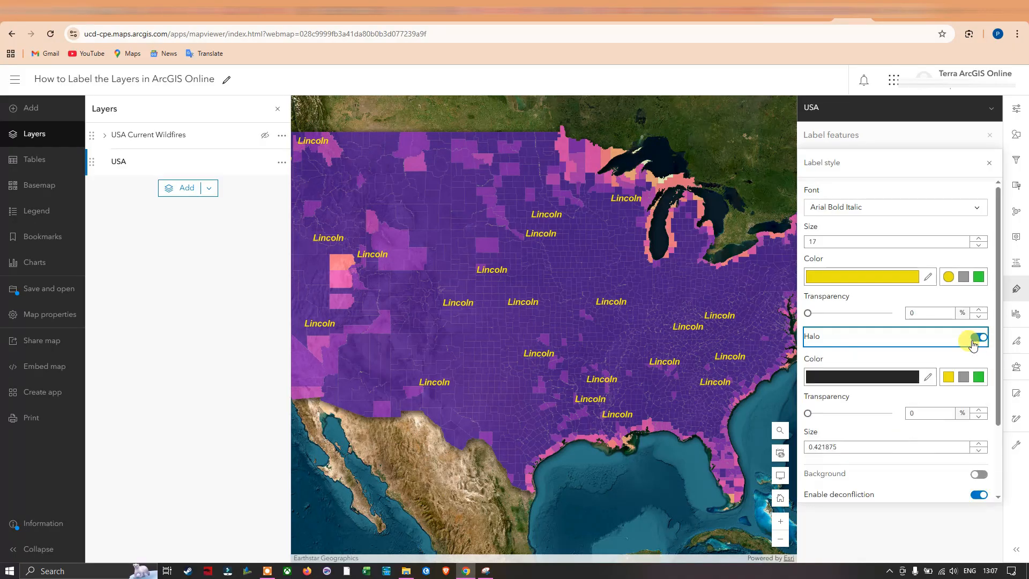
Try the near-white color f7f5f5 for the label halo
{"action": "left_click", "coordinate": [932, 382]}
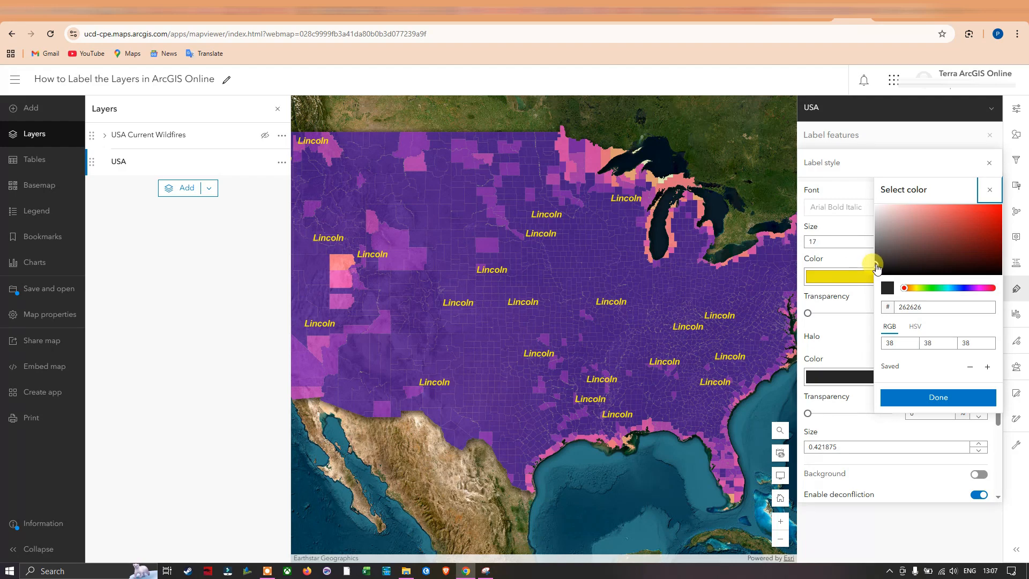
{"action": "left_click_drag", "start_coordinate": [877, 227], "coordinate": [878, 207]}
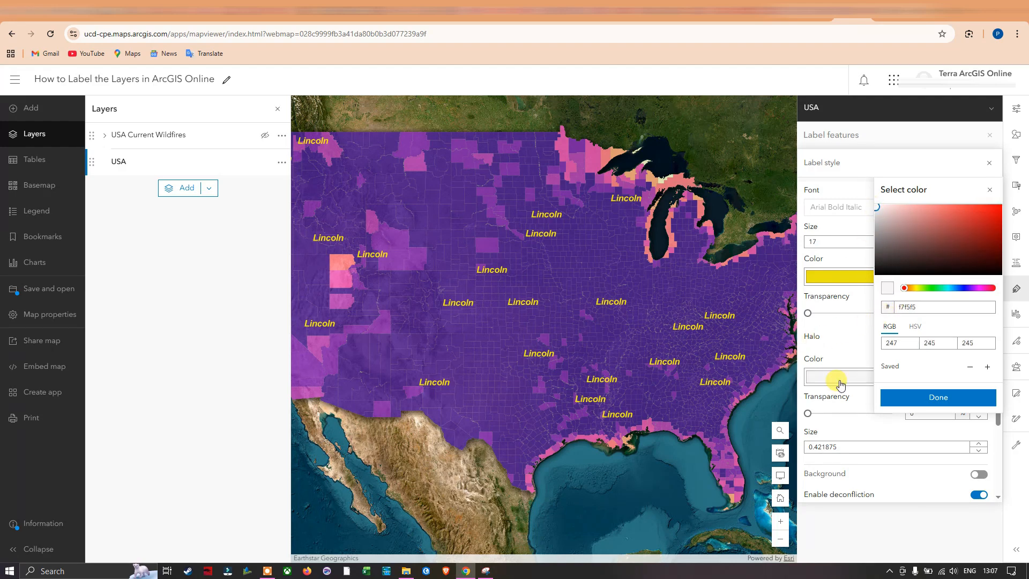
{"action": "left_click", "coordinate": [934, 398]}
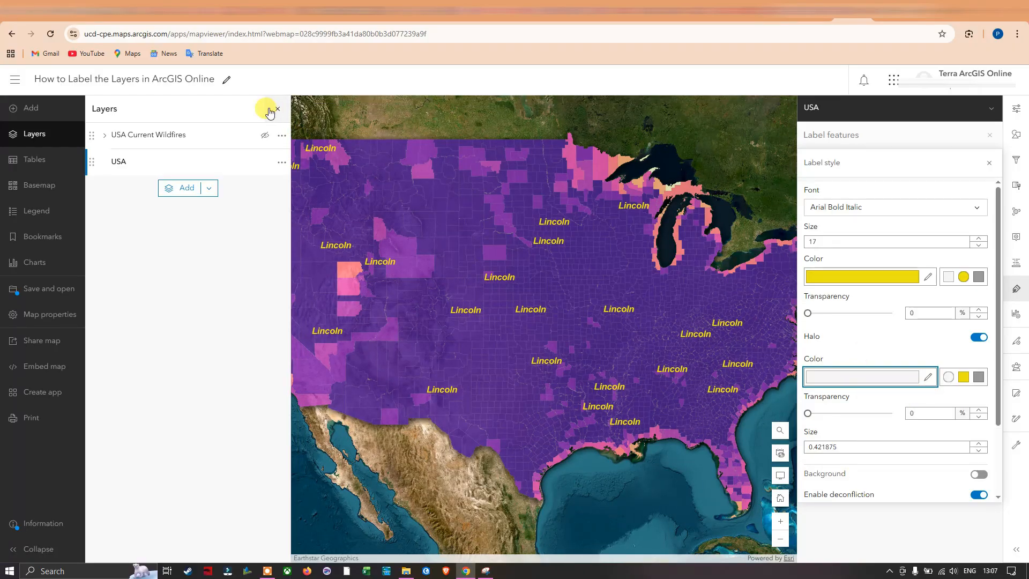
Close the list of layers and set the label halo color to the near-black 171616
{"action": "left_click", "coordinate": [277, 109]}
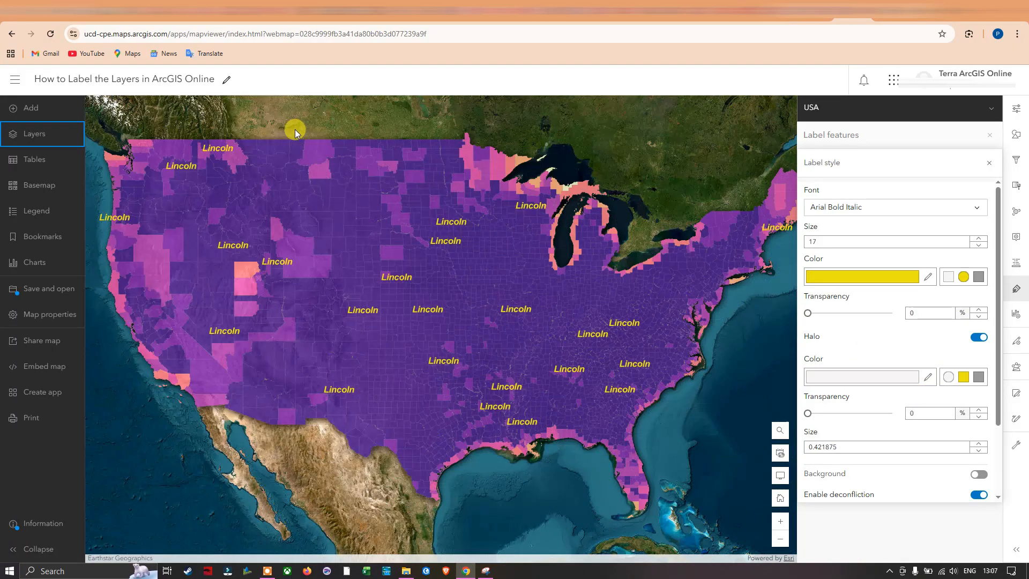
{"action": "left_click", "coordinate": [926, 383]}
{"action": "left_click", "coordinate": [880, 269]}
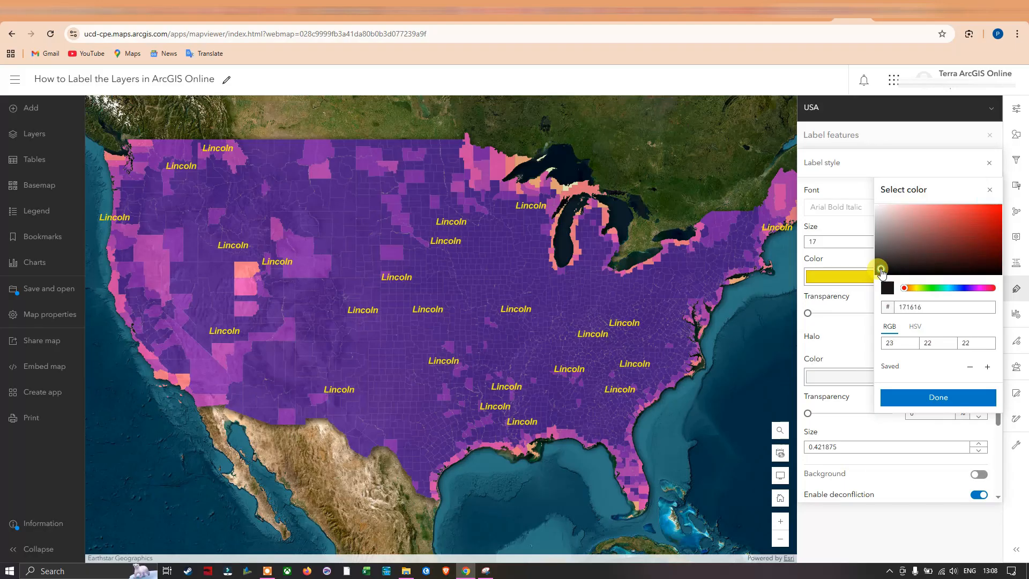
{"action": "left_click", "coordinate": [920, 399]}
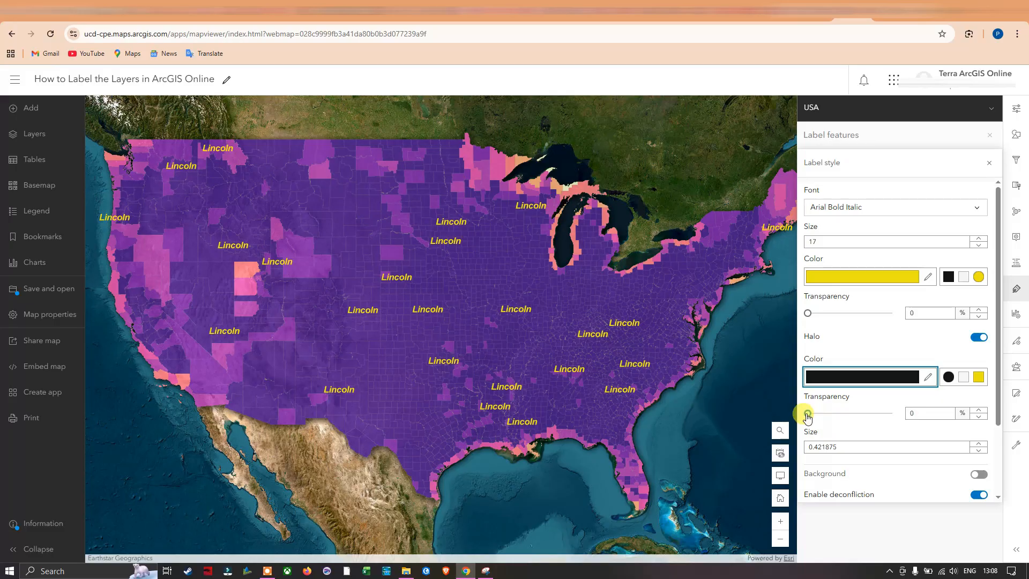
Set the label halo to 1% transparency and size 1, and turn on the label background
{"action": "left_click_drag", "start_coordinate": [809, 413], "coordinate": [875, 425]}
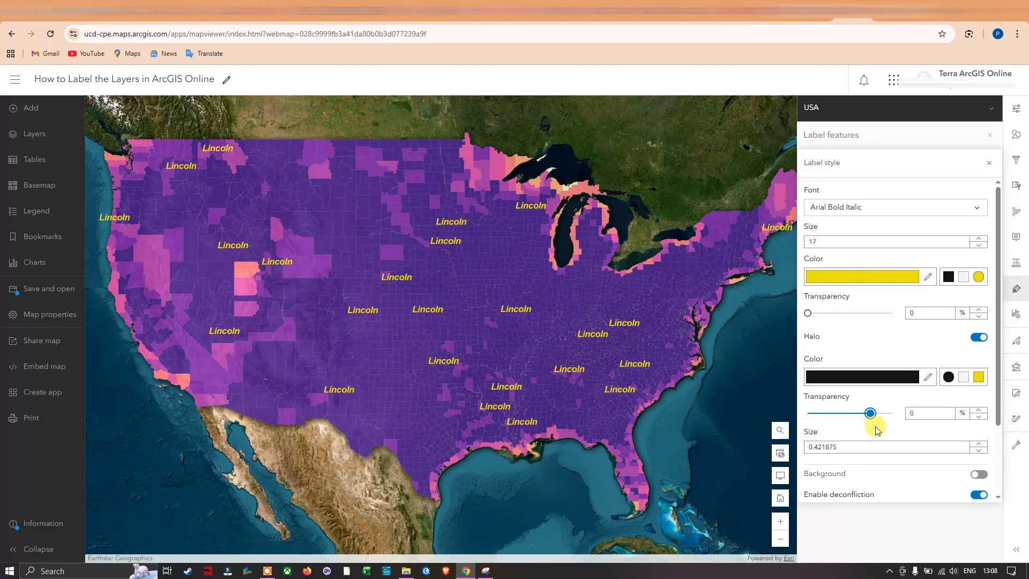
{"action": "left_click_drag", "start_coordinate": [869, 414], "coordinate": [816, 420]}
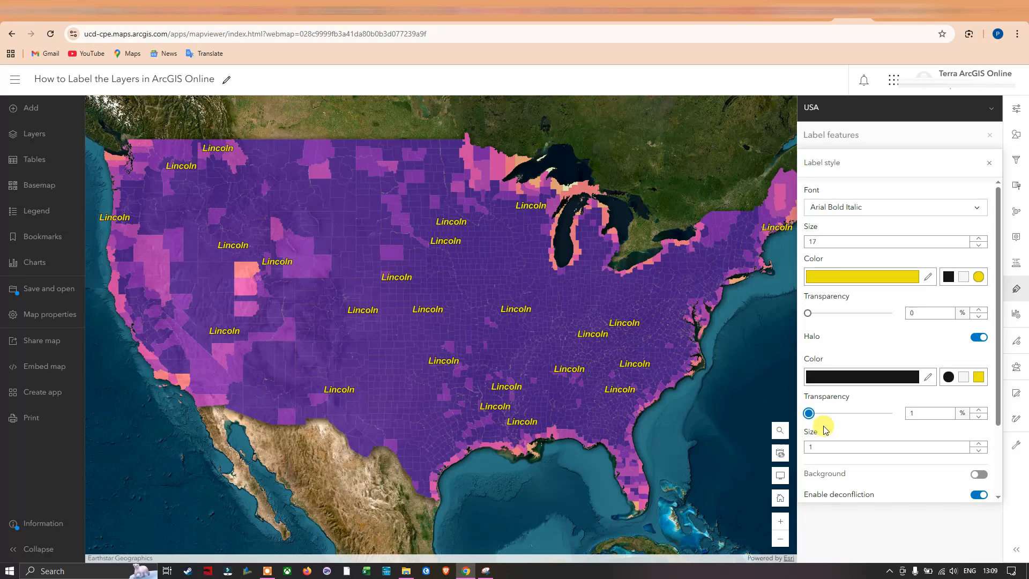
{"action": "left_click", "coordinate": [978, 476]}
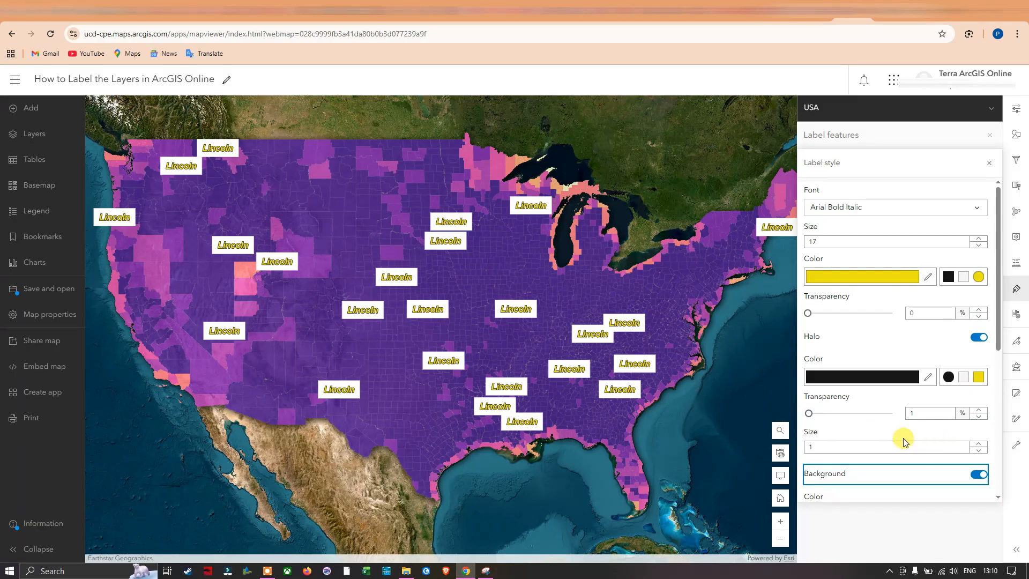
Try the label halo at 86% transparency and at 37% transparency to compare its effect on the labels
{"action": "left_click", "coordinate": [808, 413]}
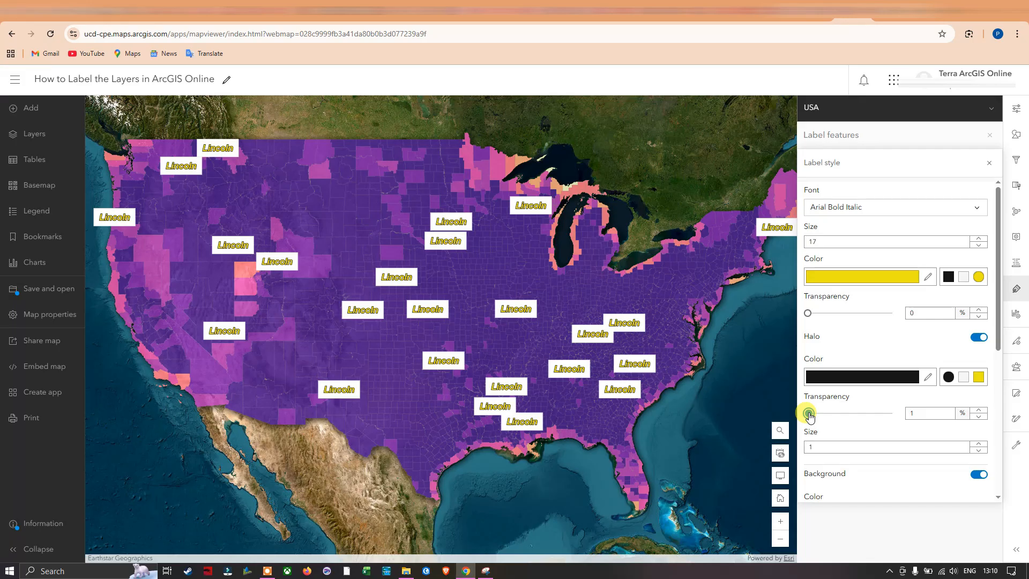
{"action": "left_click_drag", "start_coordinate": [809, 415], "coordinate": [880, 414]}
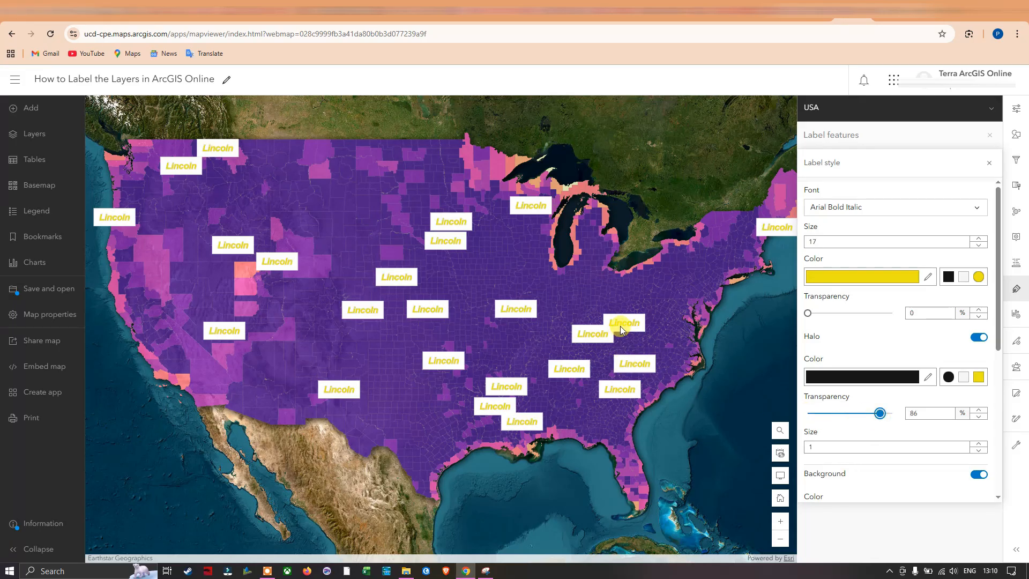
{"action": "left_click_drag", "start_coordinate": [880, 414], "coordinate": [839, 417]}
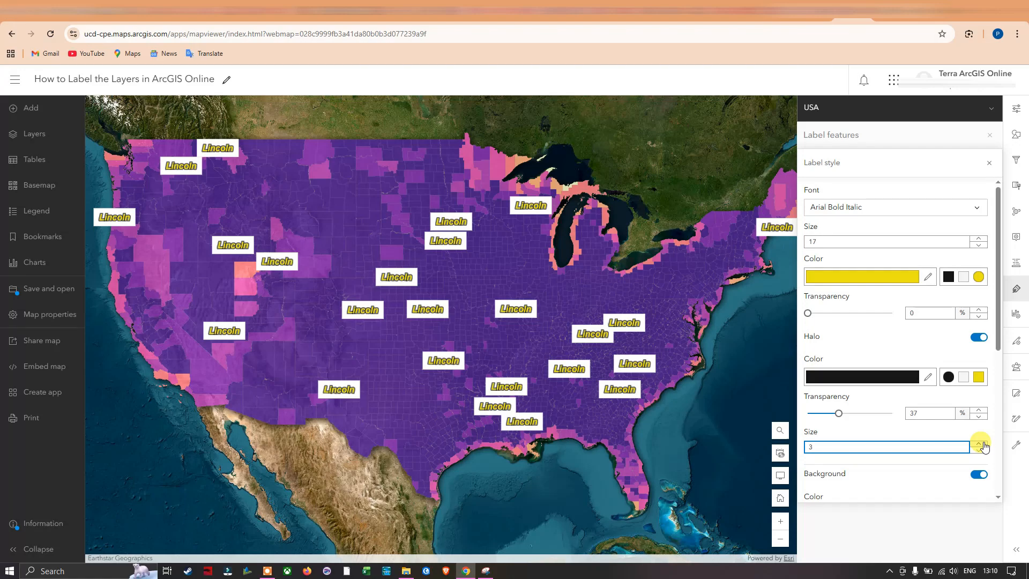
Set the label halo to size 2 with 0% transparency, and turn off the label background
{"action": "left_click", "coordinate": [947, 496]}
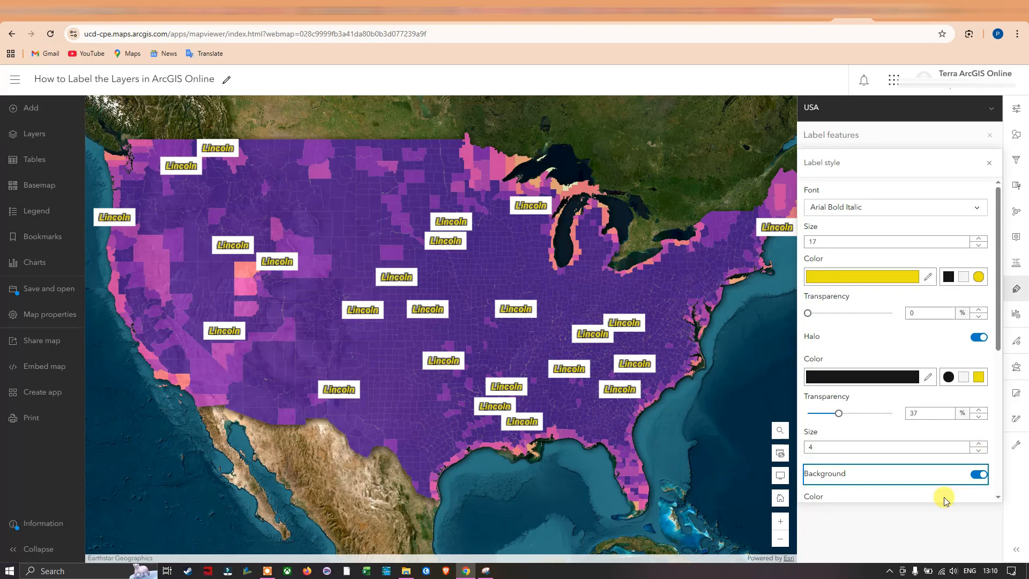
{"action": "left_click", "coordinate": [977, 453]}
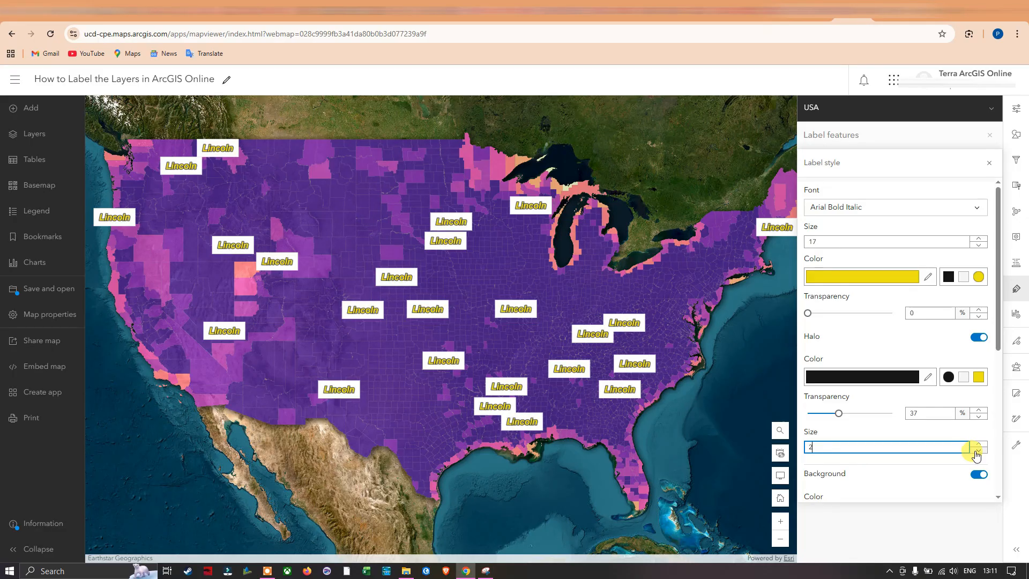
{"action": "left_click", "coordinate": [979, 477]}
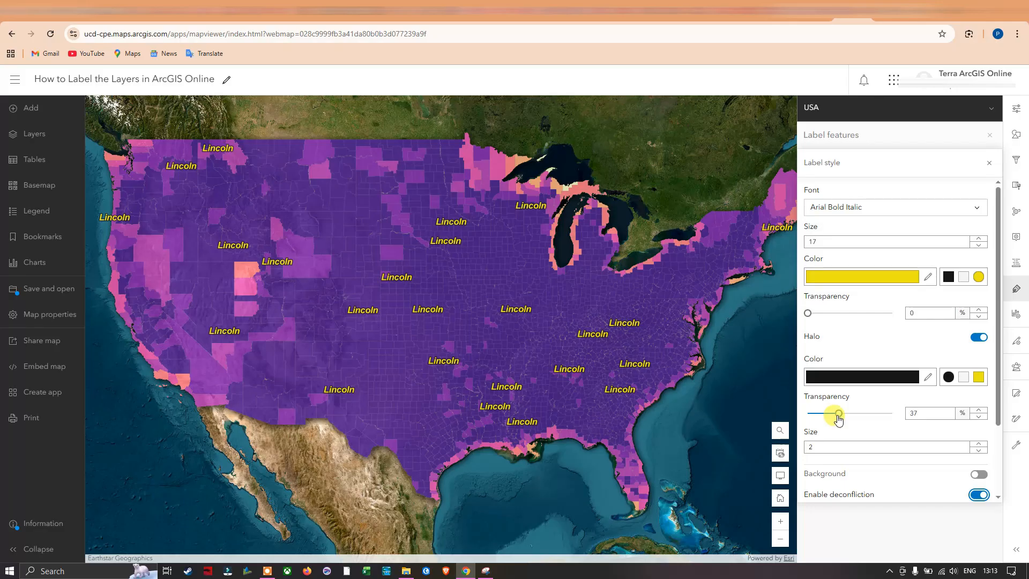
{"action": "left_click_drag", "start_coordinate": [839, 418], "coordinate": [808, 415]}
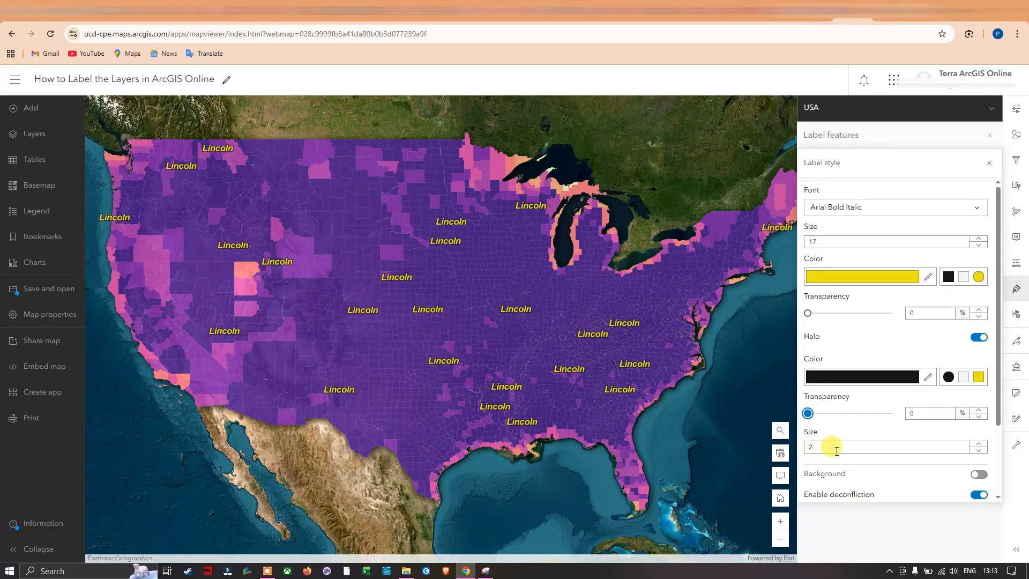